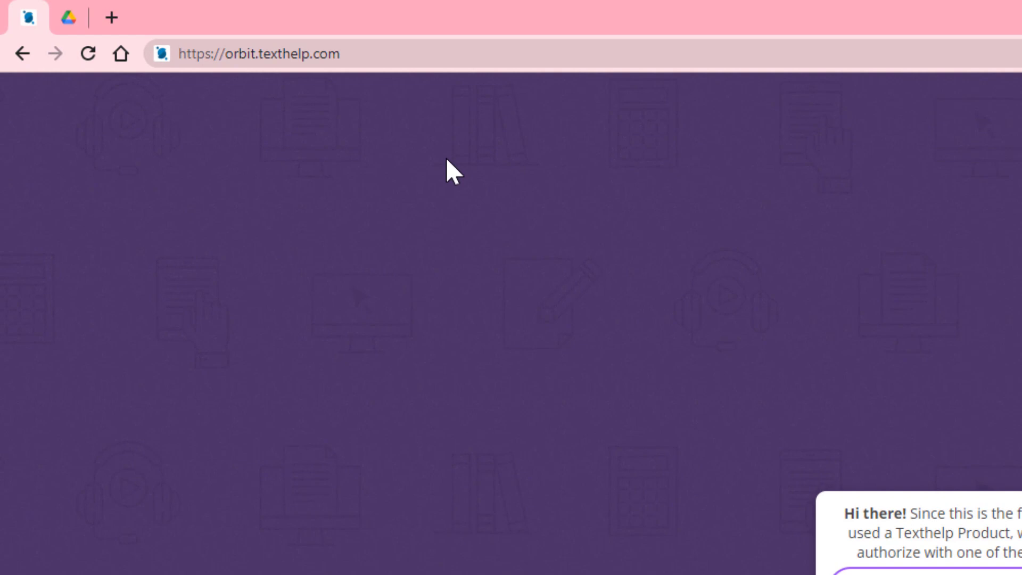
Step: Sign in to OrbitNote with a Google account to reach the dashboard
left_click(563, 341)
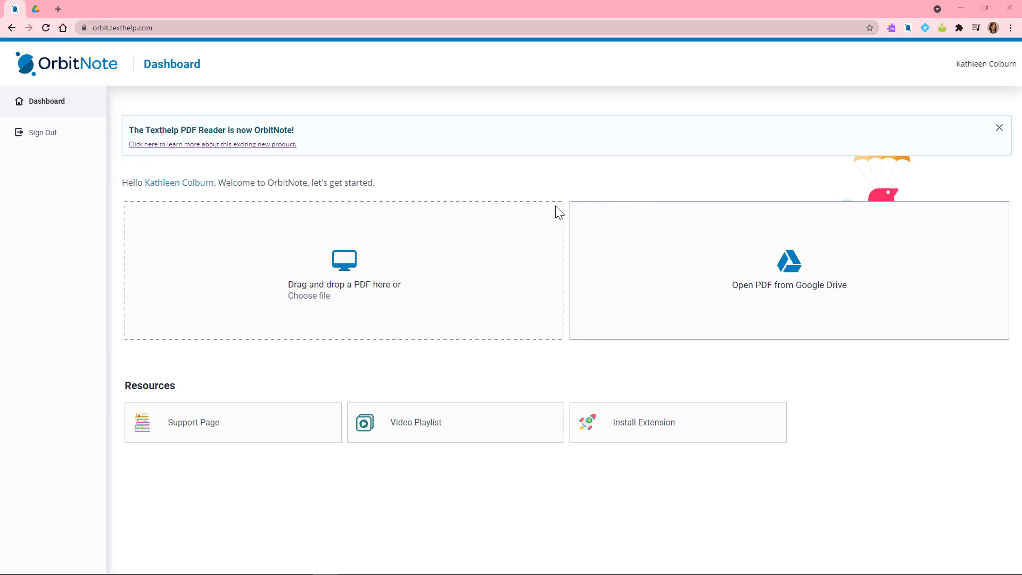
Step: From the Drive PDFs folder, open the Active Education PDF with OrbitNote
left_click(36, 9)
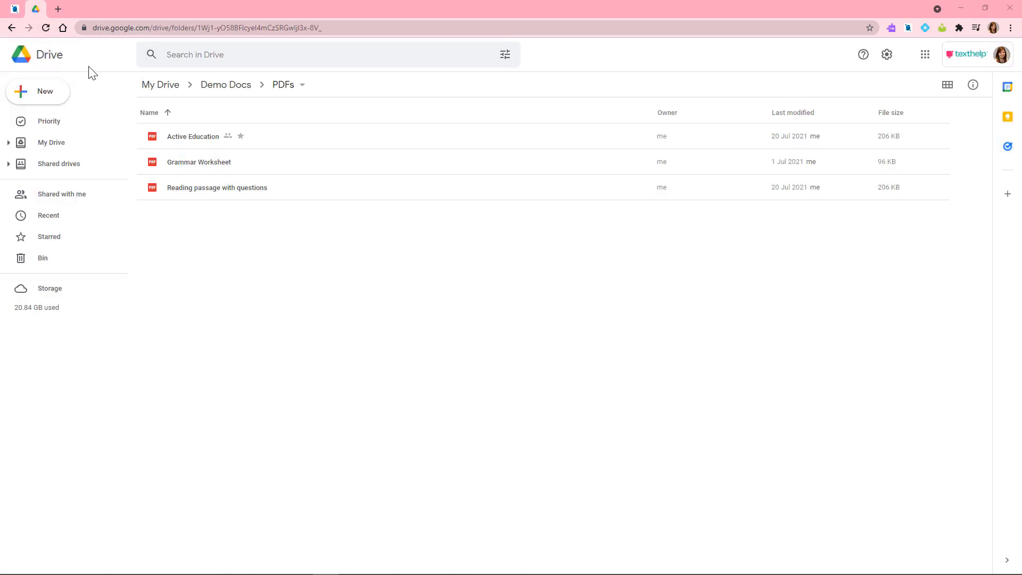
right_click(209, 140)
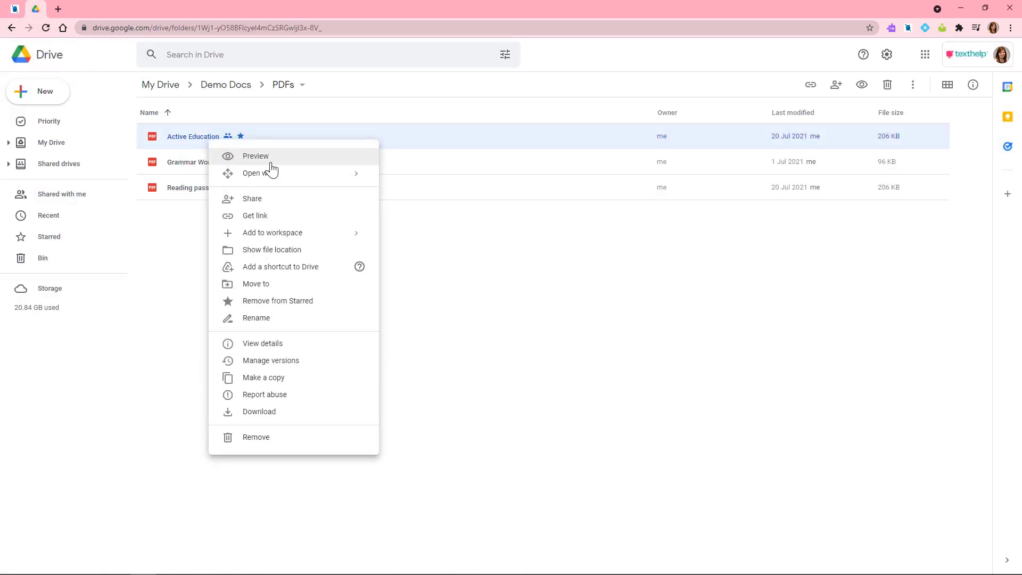
mouse_move(260, 173)
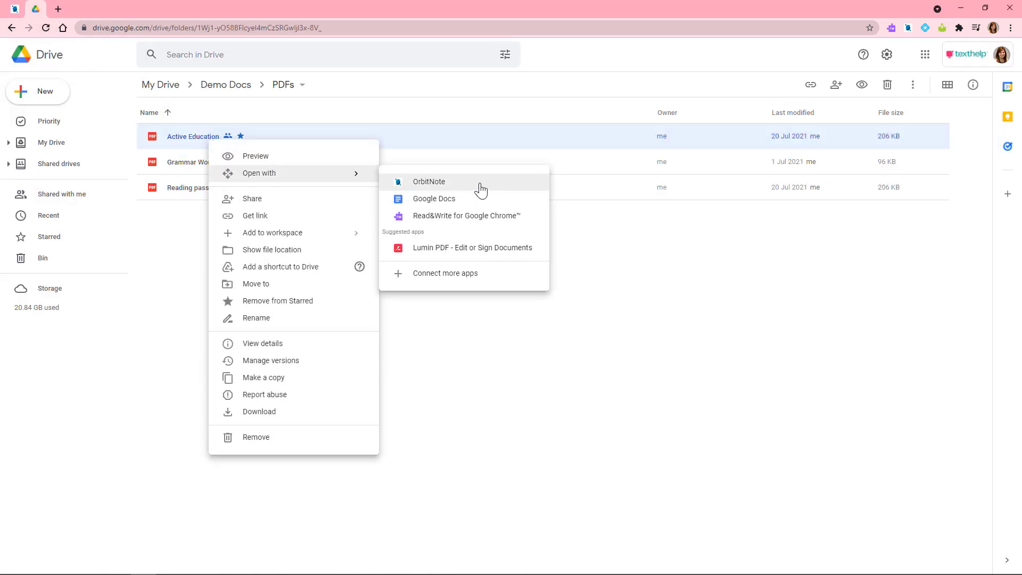
left_click(481, 183)
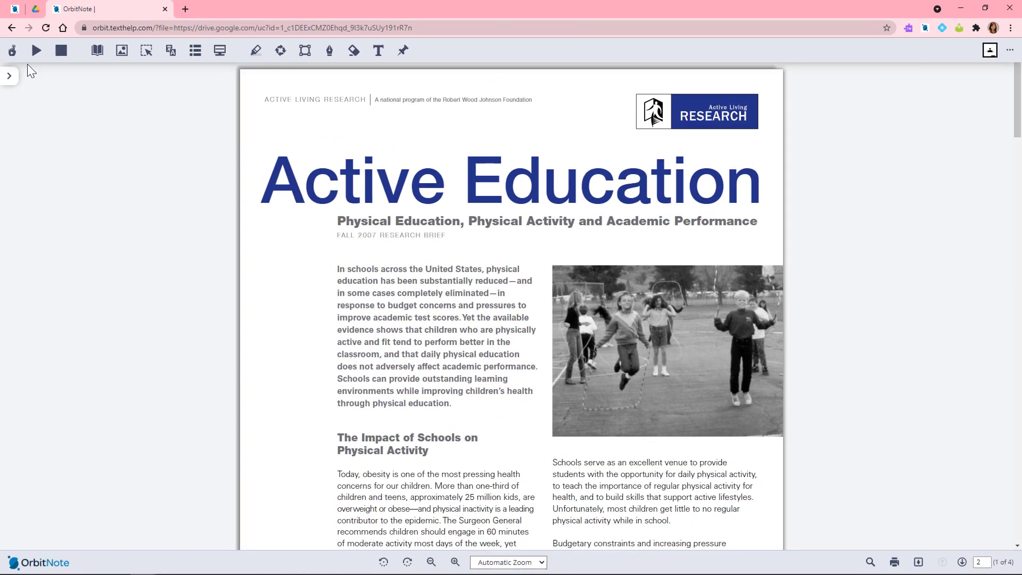
left_click(13, 50)
left_click(340, 268)
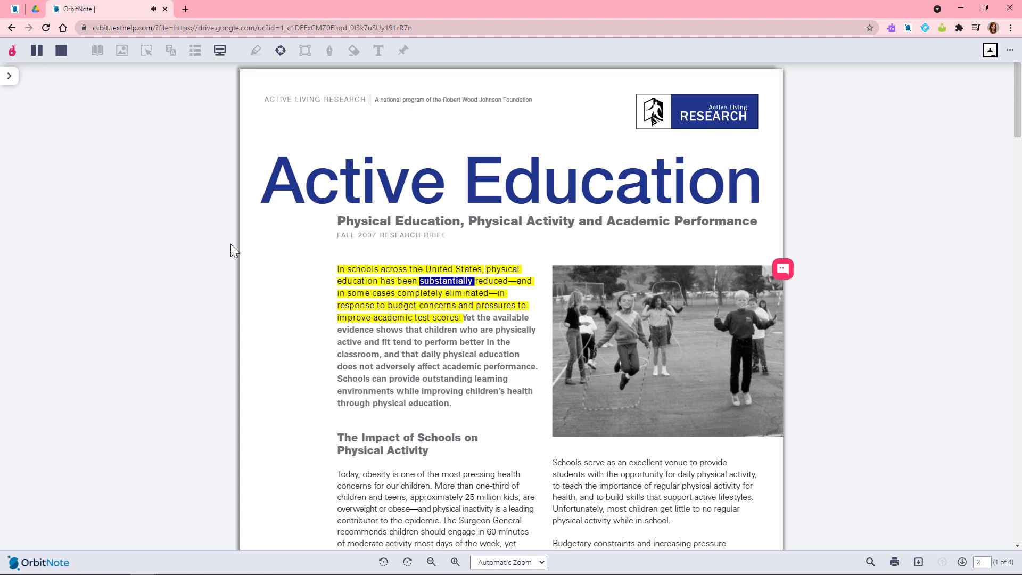
left_click(14, 58)
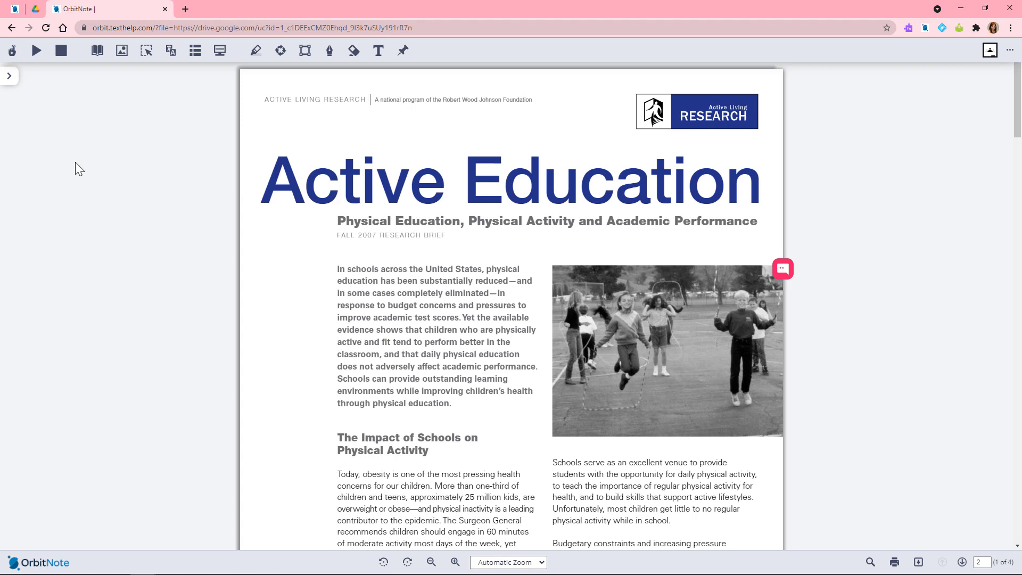
double_click(505, 353)
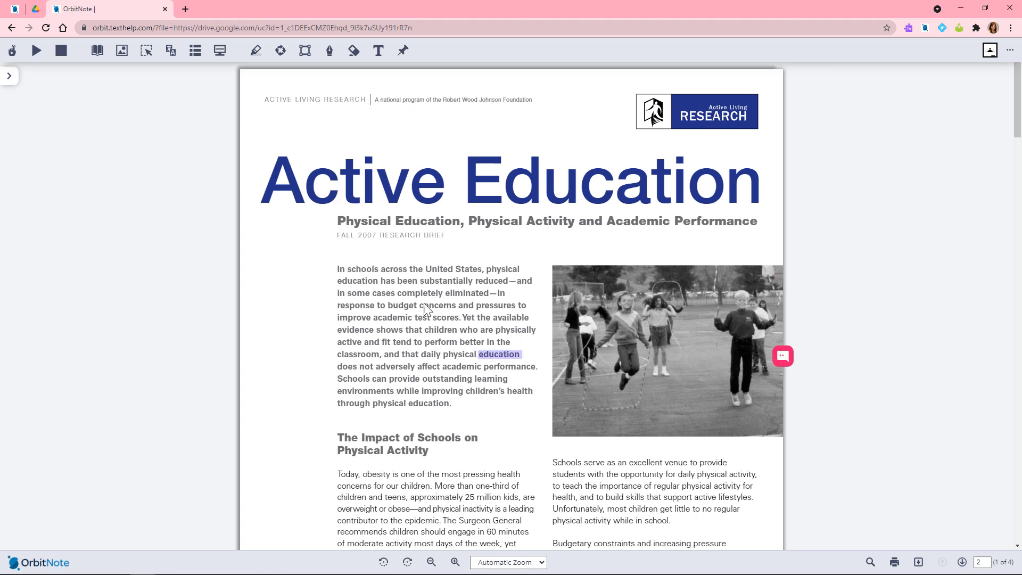
left_click(90, 56)
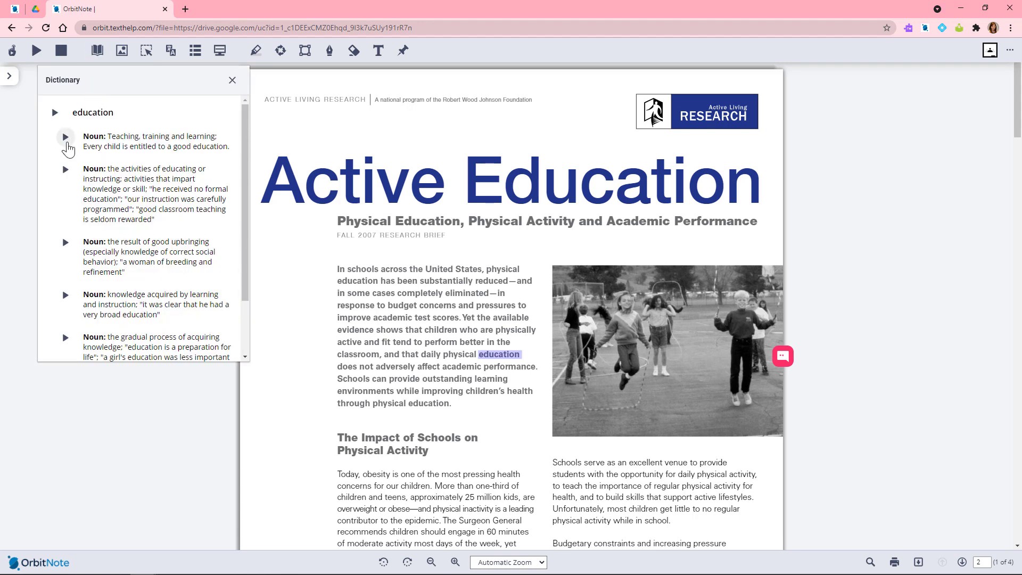
left_click(67, 140)
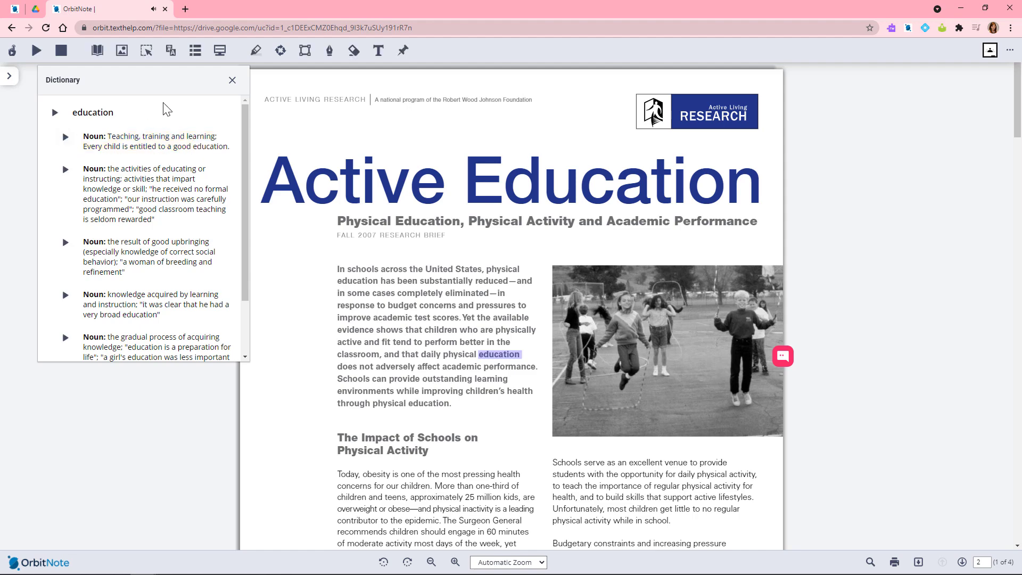
left_click(232, 79)
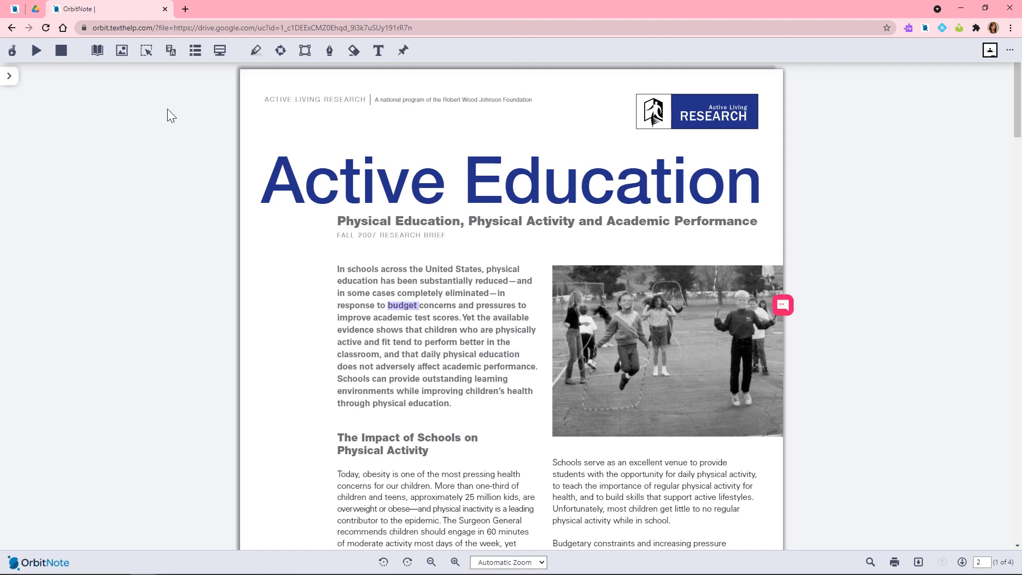
left_click(131, 61)
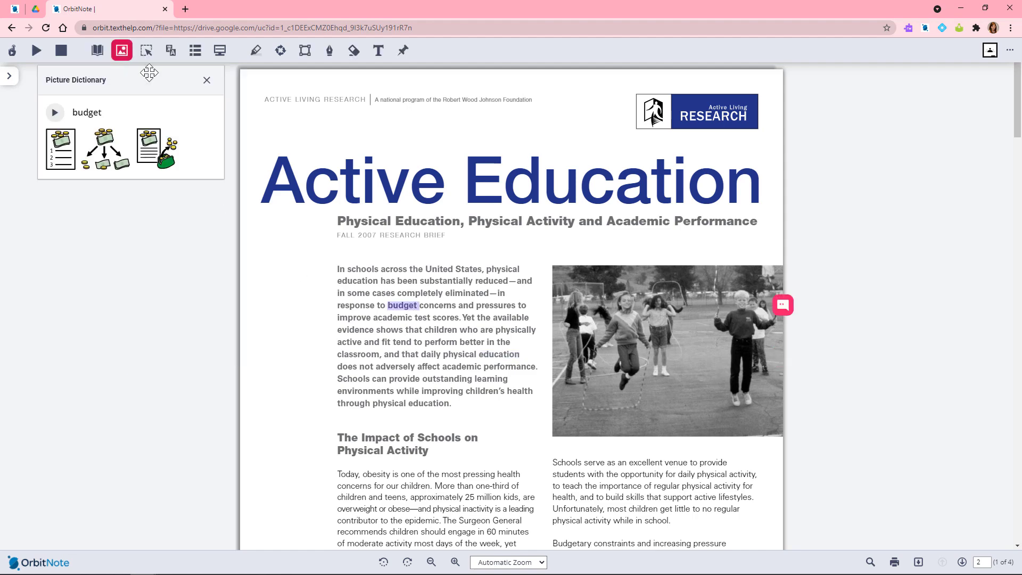
left_click(206, 79)
scroll(454, 359, "down", 5)
scroll(455, 358, "down", 1)
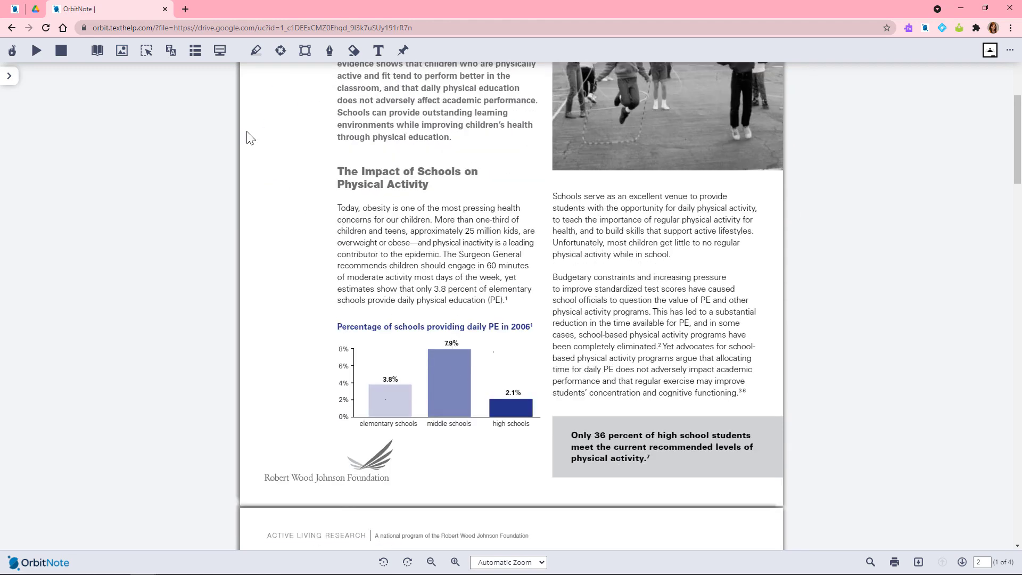
Step: Capture the grey '36 percent of high school students' callout as text and send it to a new Google Doc
left_click(147, 59)
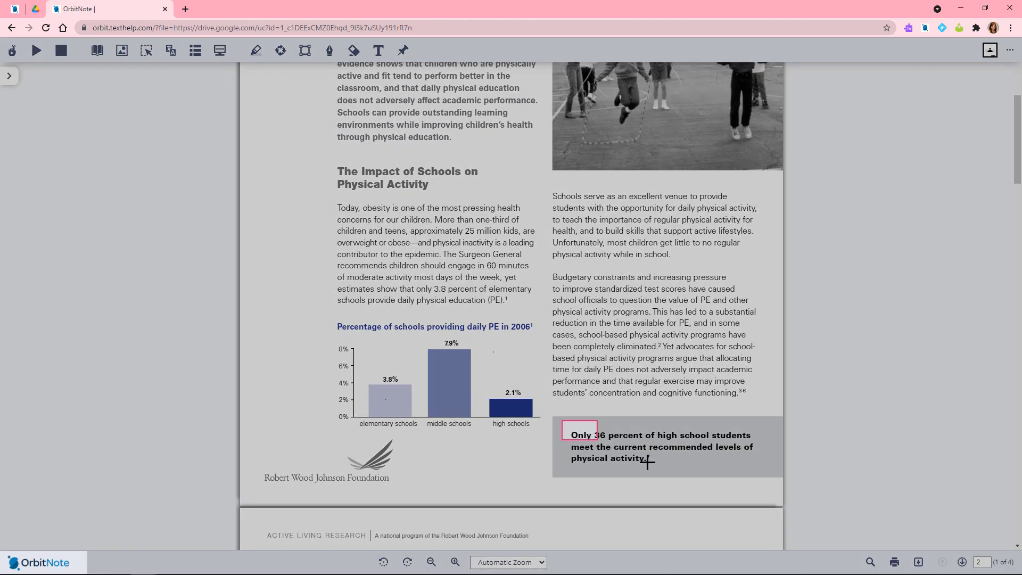
mouse_move(562, 421)
left_mouse_down()
mouse_move(747, 476)
mouse_move(759, 469)
left_mouse_up()
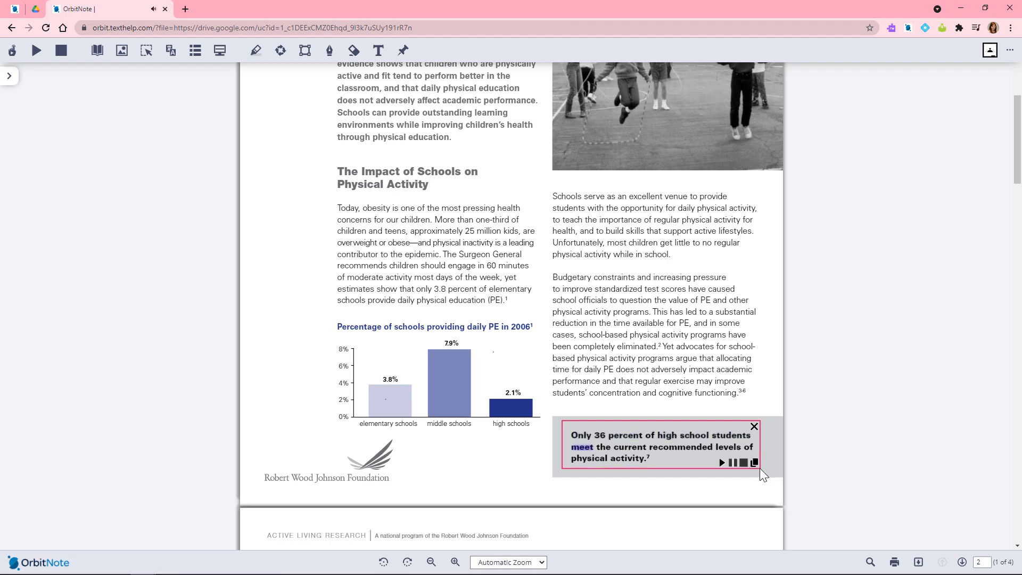
left_click(743, 468)
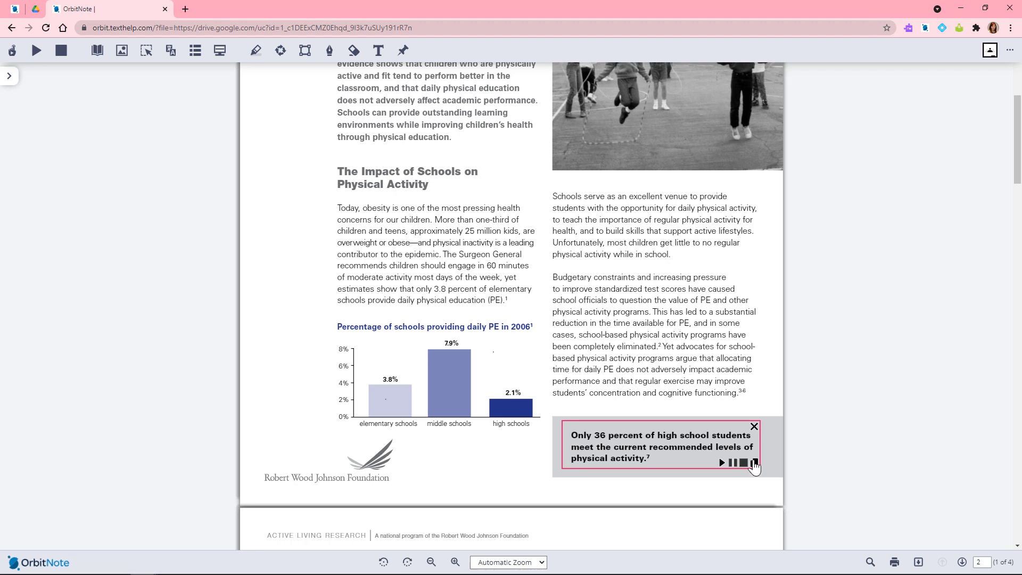
left_click(754, 463)
Step: Paste the captured sentence into the new Google Doc and return to the PDF
left_click(186, 10)
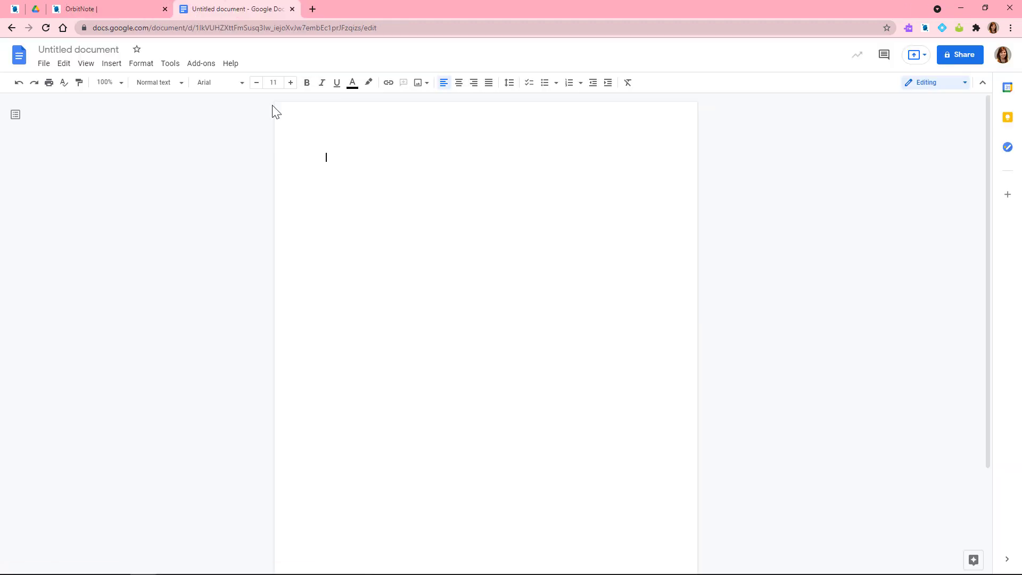
right_click(327, 156)
left_click(365, 200)
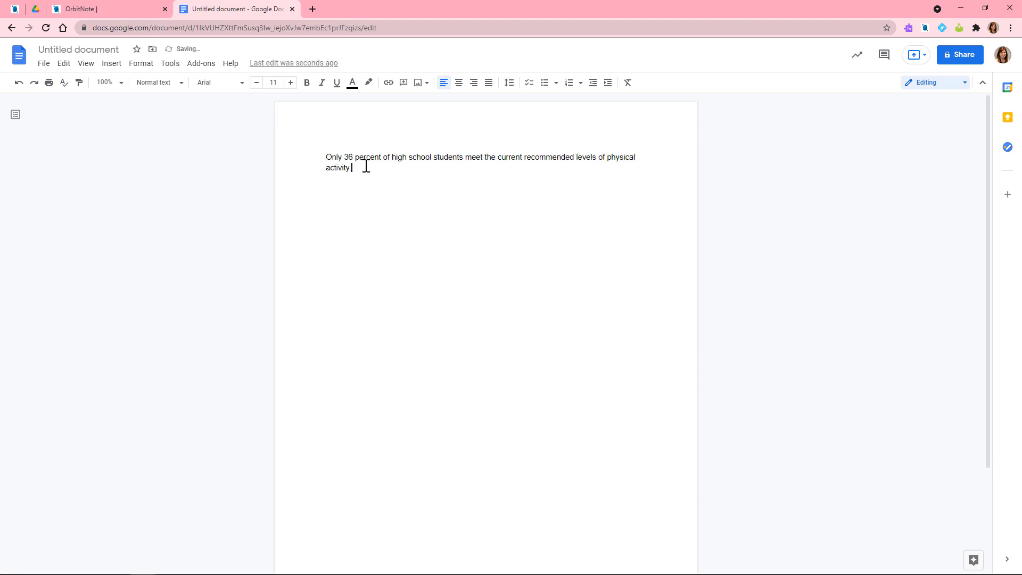
left_click(112, 9)
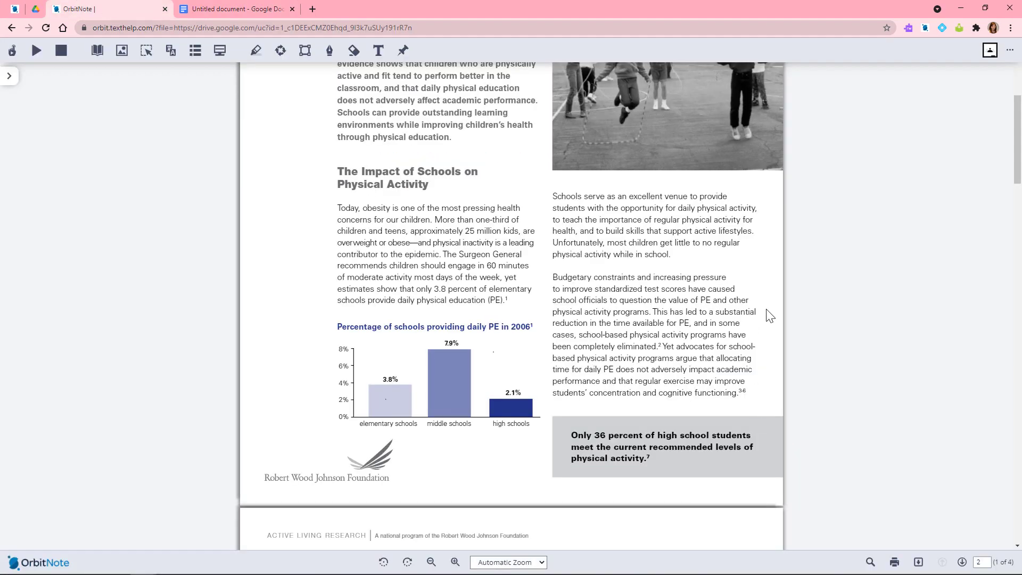
double_click(734, 231)
left_click(173, 53)
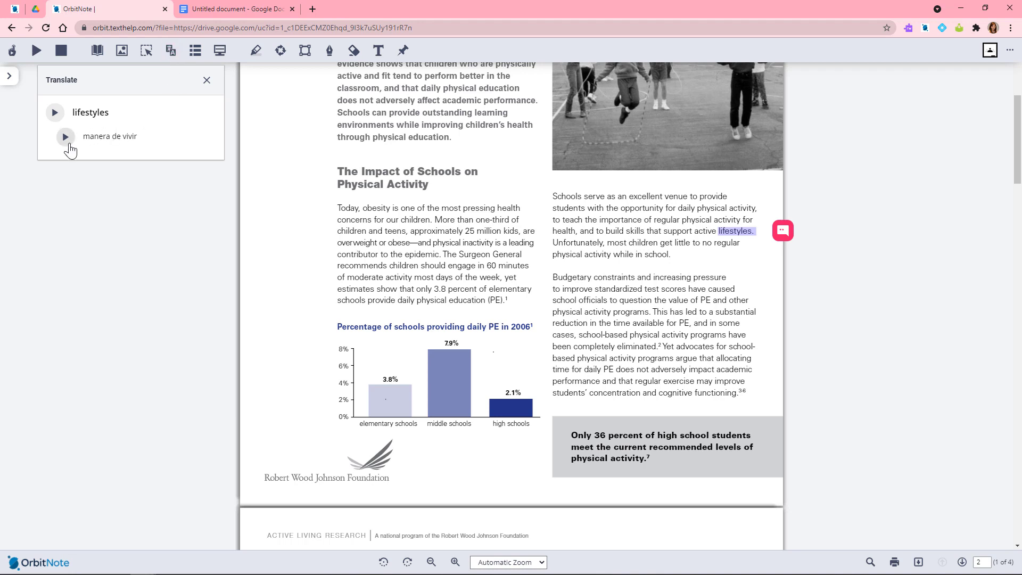
left_click(69, 147)
left_click(206, 80)
scroll(271, 167, "up", 1)
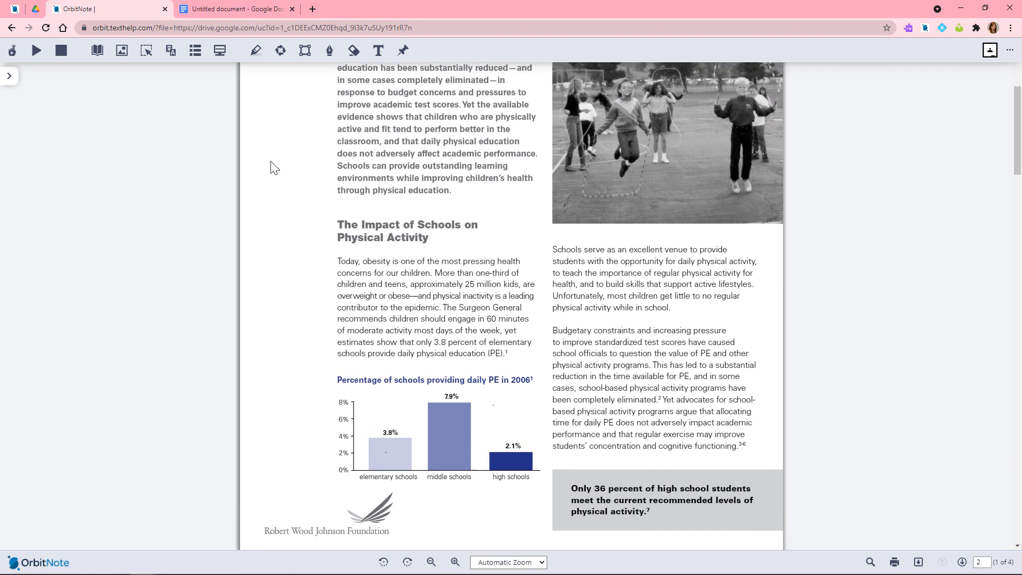
Step: Highlight budget cyan, health pink, skills yellow, and collect them into a vocabulary list
double_click(402, 93)
left_click(256, 50)
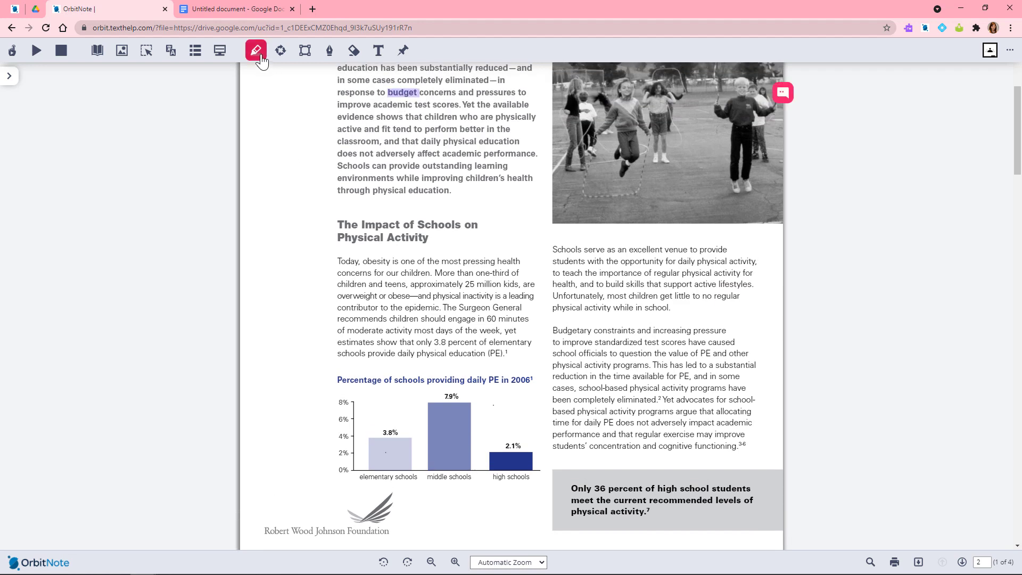
left_click(258, 74)
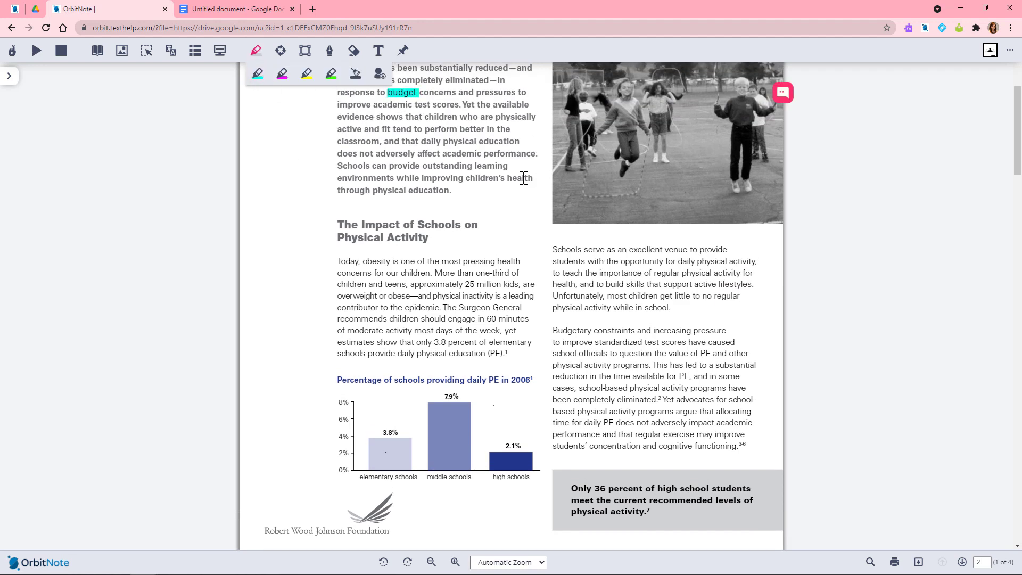
double_click(521, 177)
left_click(282, 73)
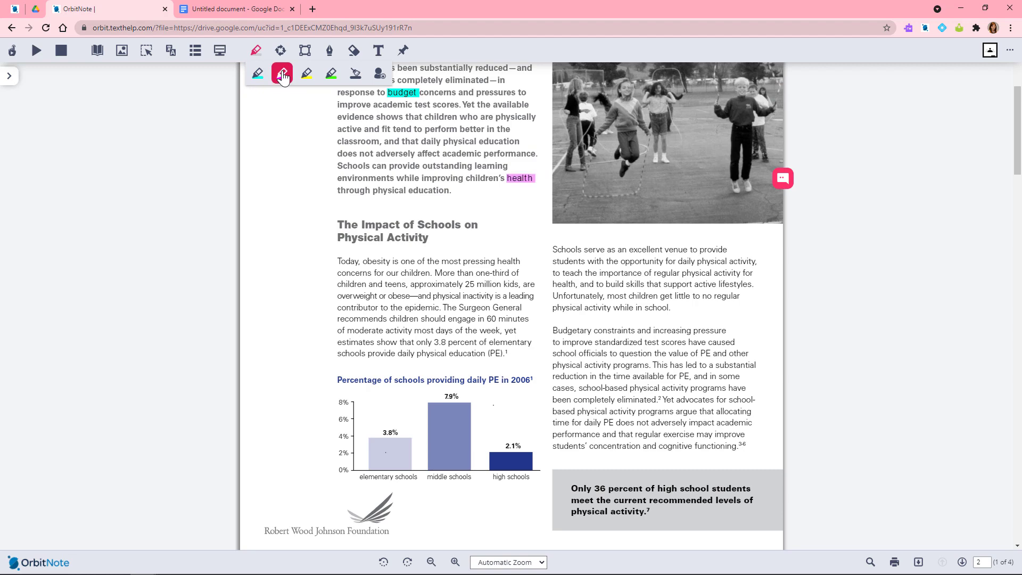
double_click(635, 284)
left_click(307, 73)
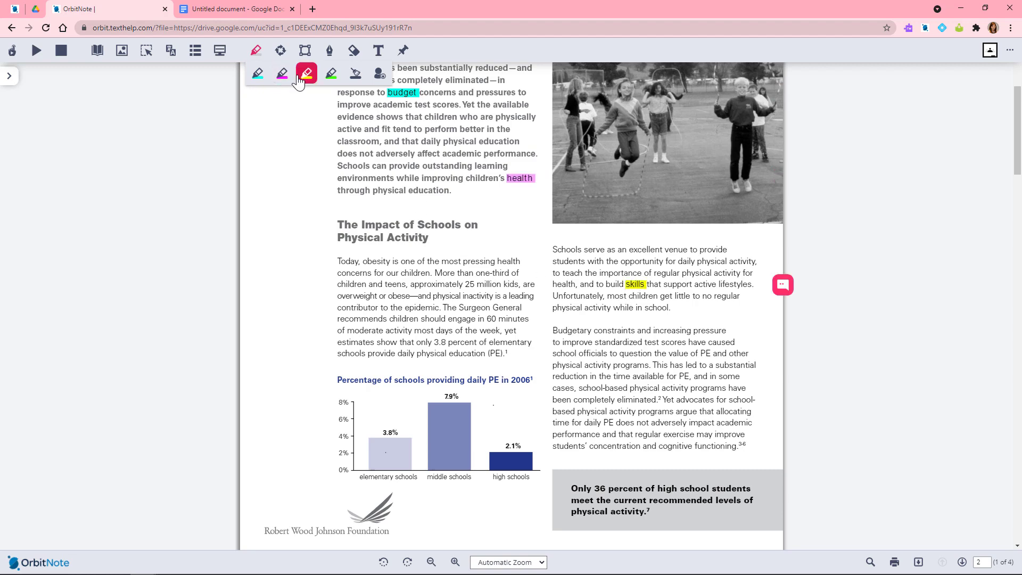
left_click(196, 54)
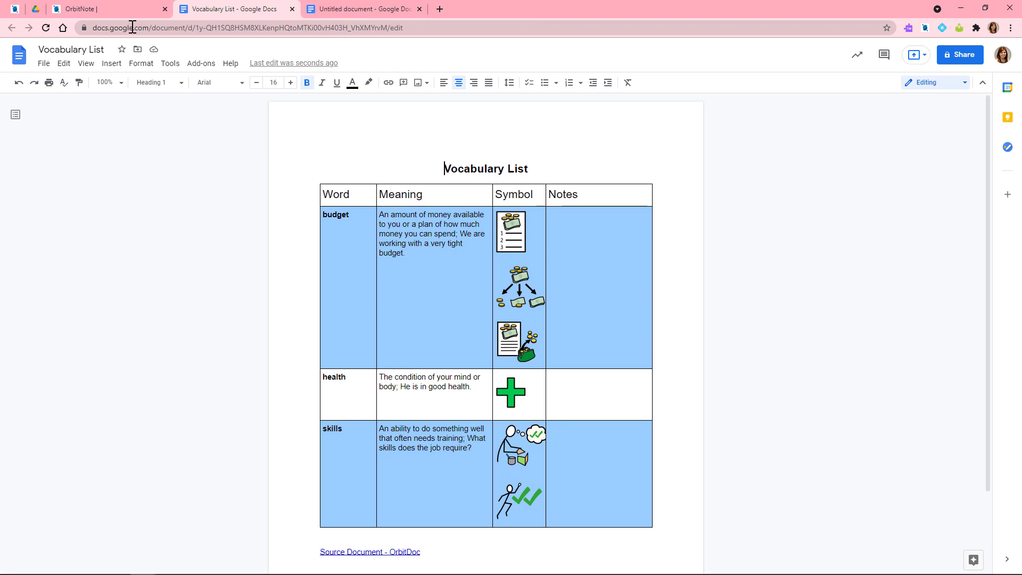
Step: Return from the Vocabulary List Google Doc to the PDF in OrbitNote
left_click(113, 9)
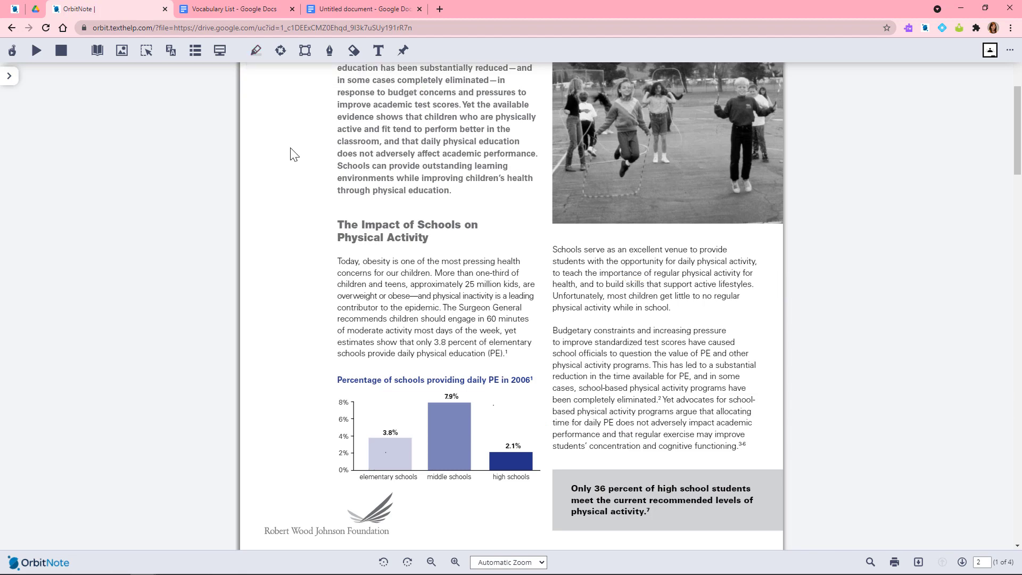
Step: Turn on the screen mask and tint its background yellow in Settings
left_click(220, 51)
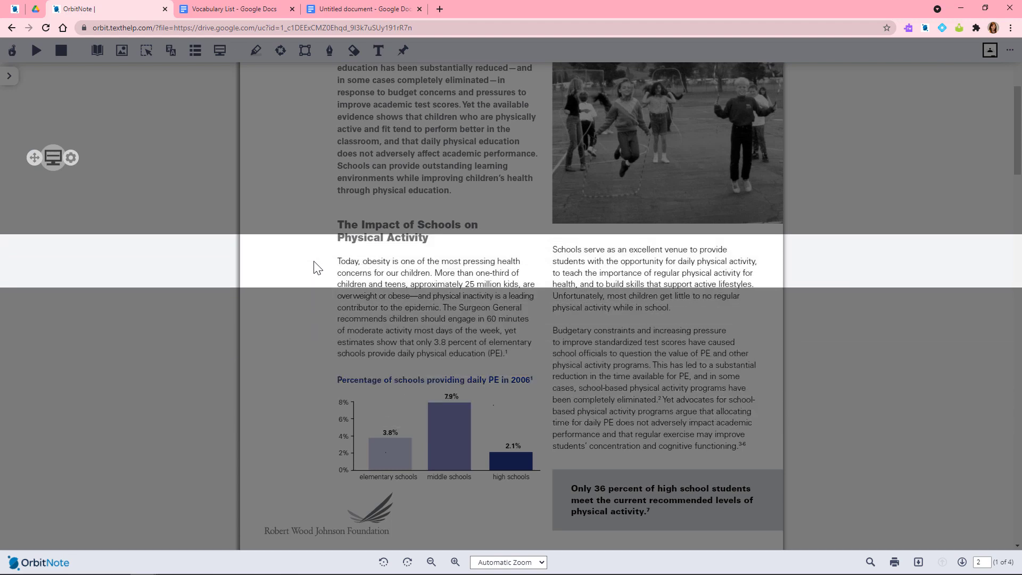
left_click(72, 158)
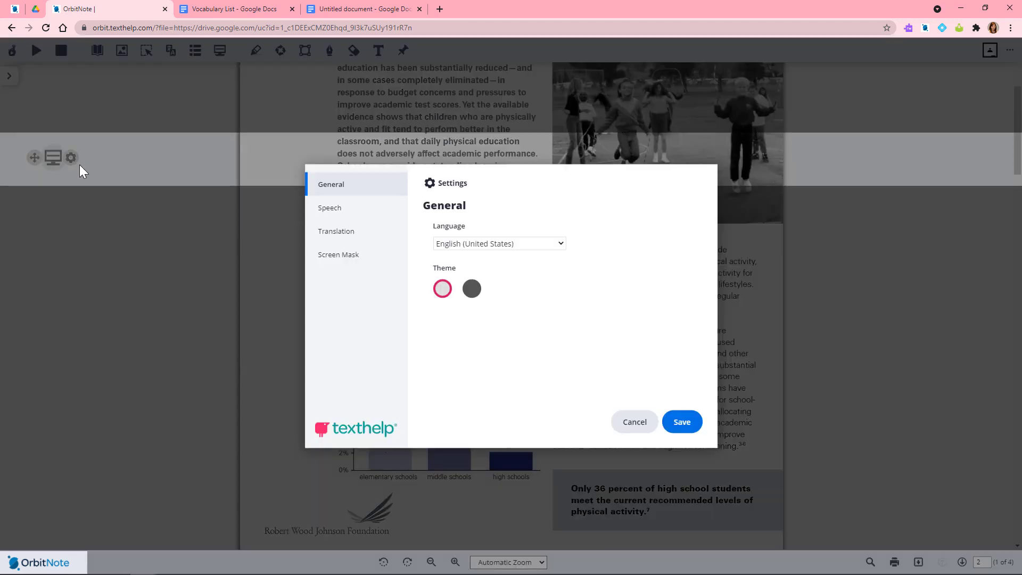
left_click(343, 256)
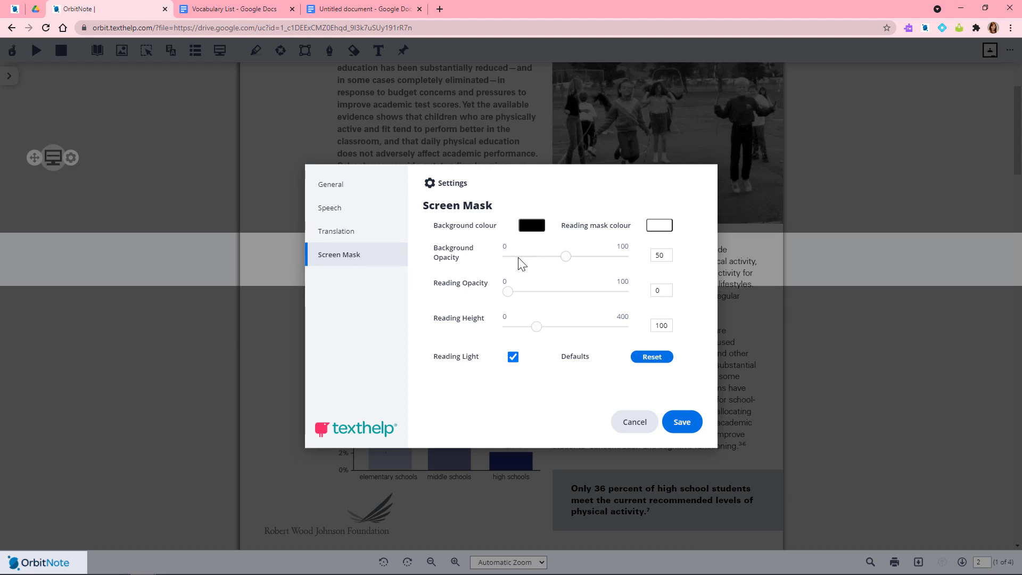
left_click(532, 226)
left_click(487, 245)
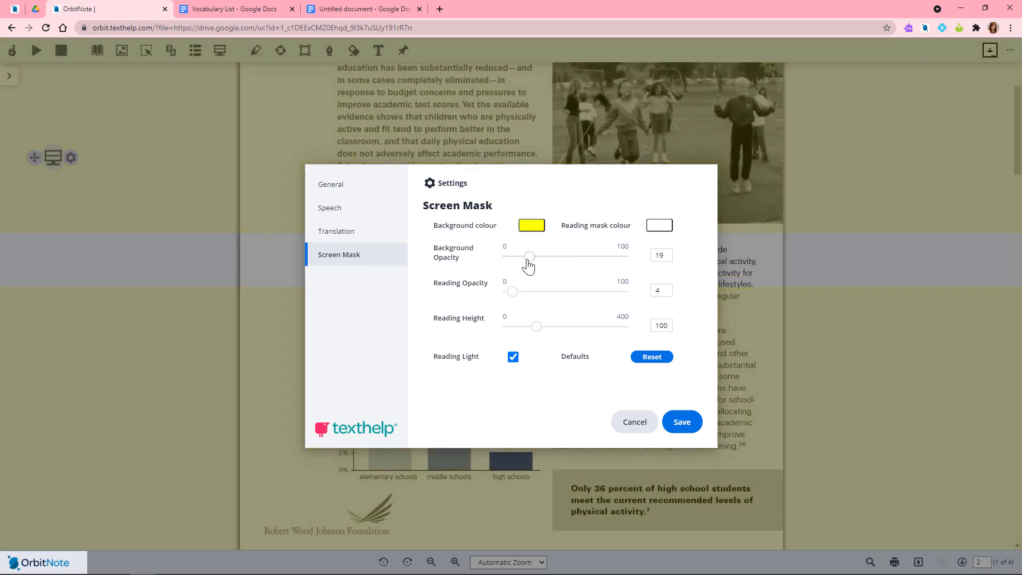
Step: Lower the mask background opacity to 36, then cancel to discard the changes
left_click(568, 256)
left_click_drag(572, 265, 550, 265)
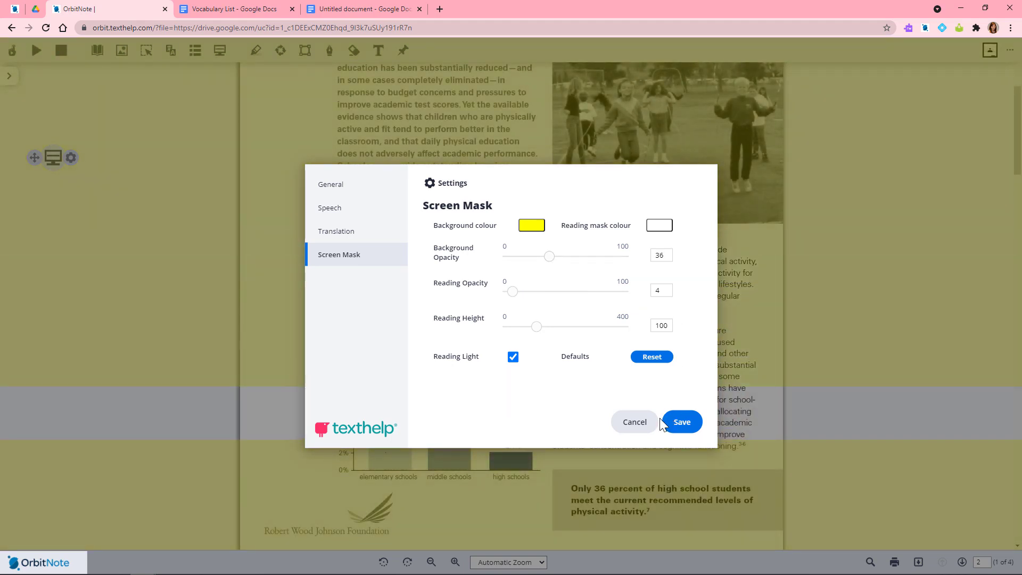
left_click(635, 422)
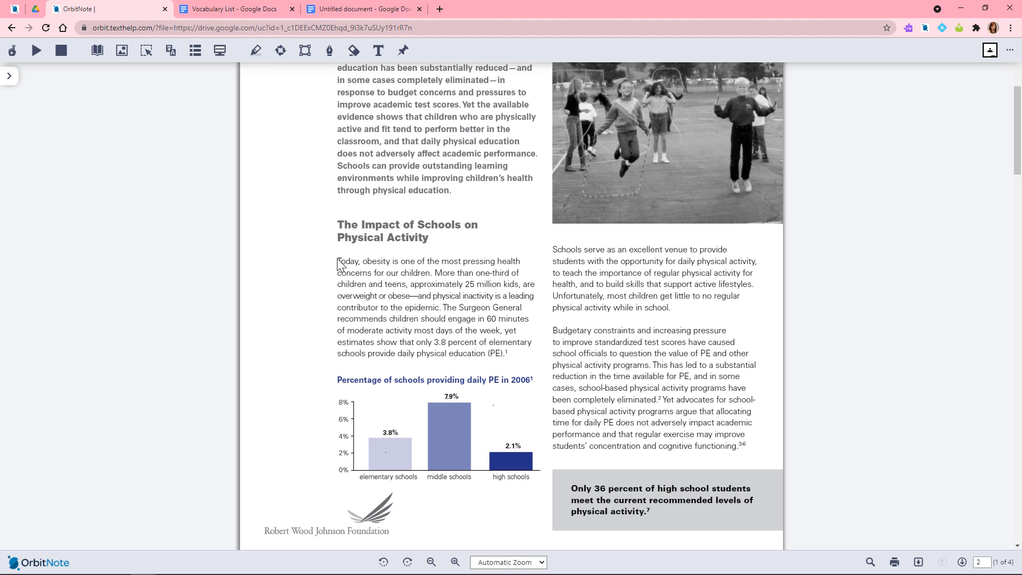
Step: Highlight the 'Today' passage cyan, 'Schools serve' pink and 'Yet advocates' yellow
left_click_drag(339, 263, 431, 296)
left_click(255, 52)
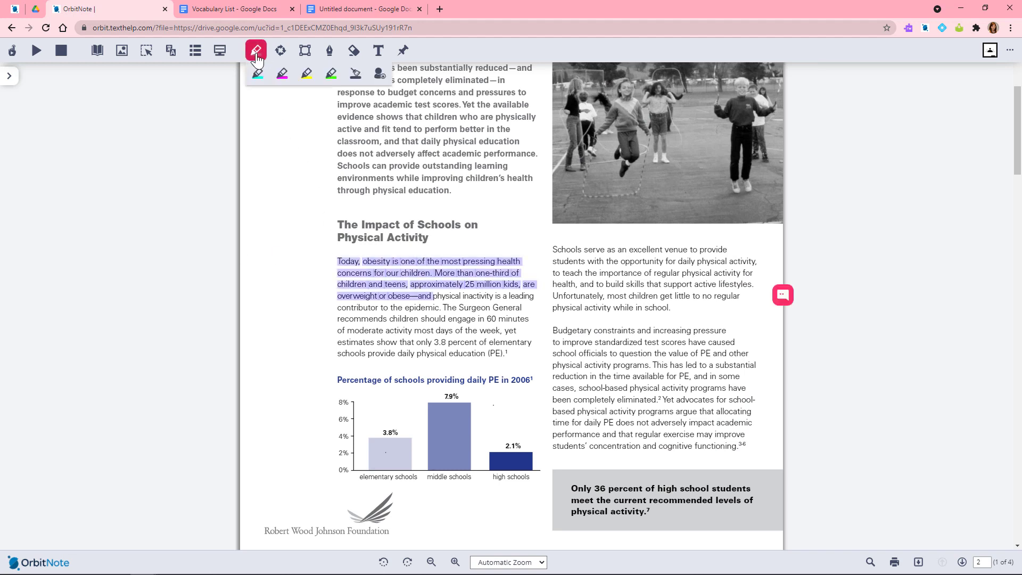
left_click(257, 74)
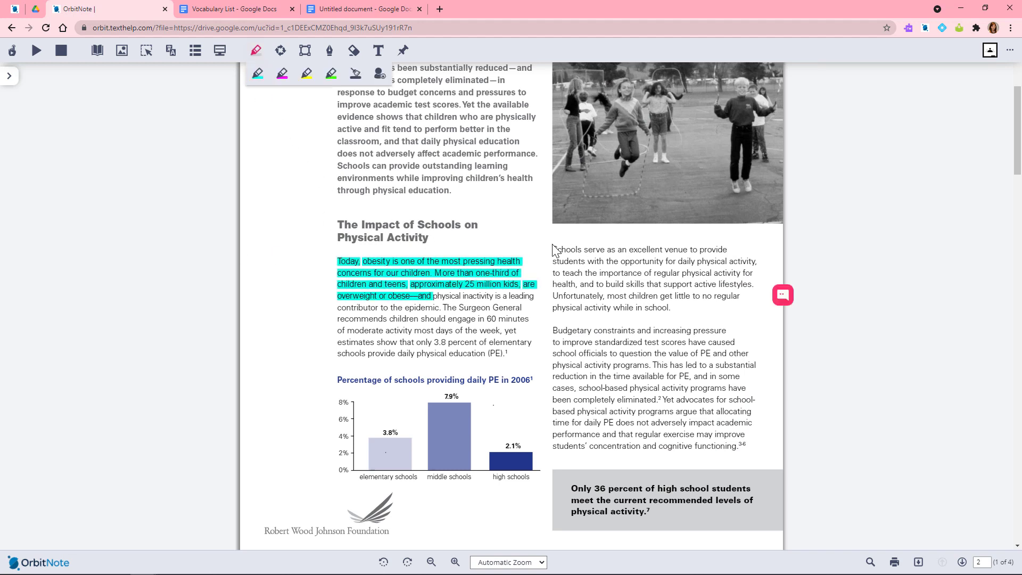
mouse_move(553, 250)
left_mouse_down()
mouse_move(683, 327)
mouse_move(675, 311)
left_mouse_up()
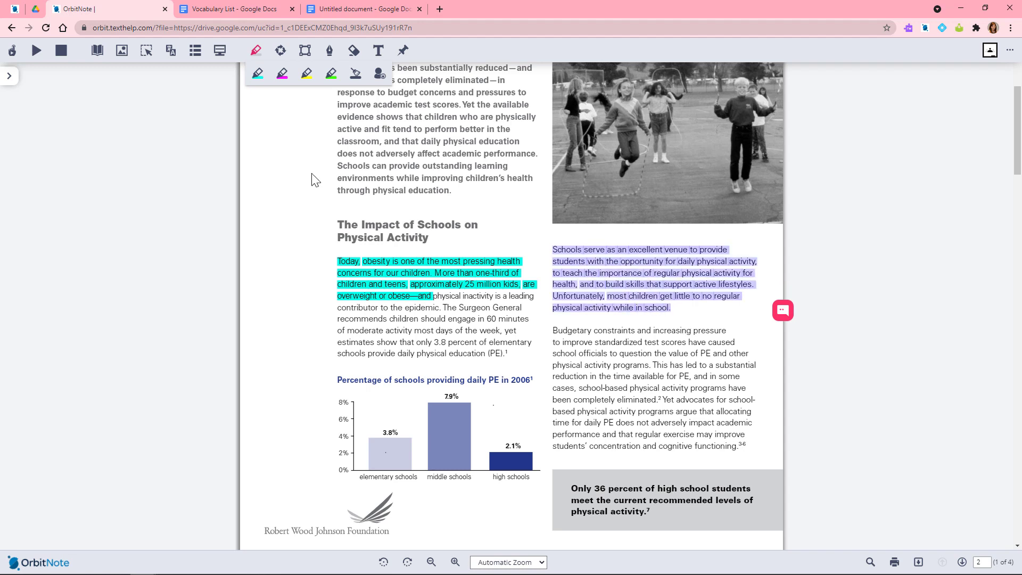
left_click(282, 74)
left_click_drag(662, 399, 739, 446)
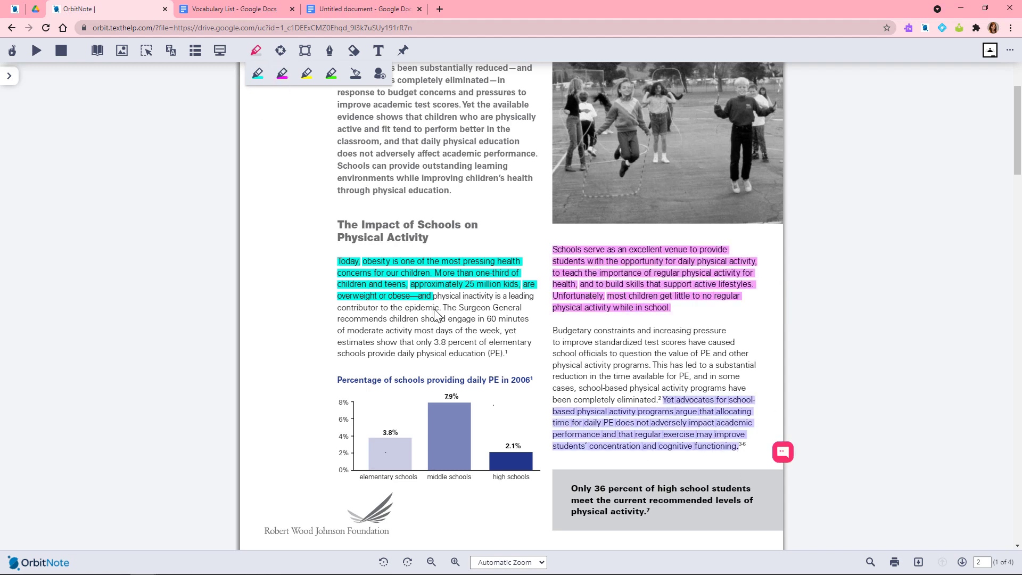
left_click(307, 74)
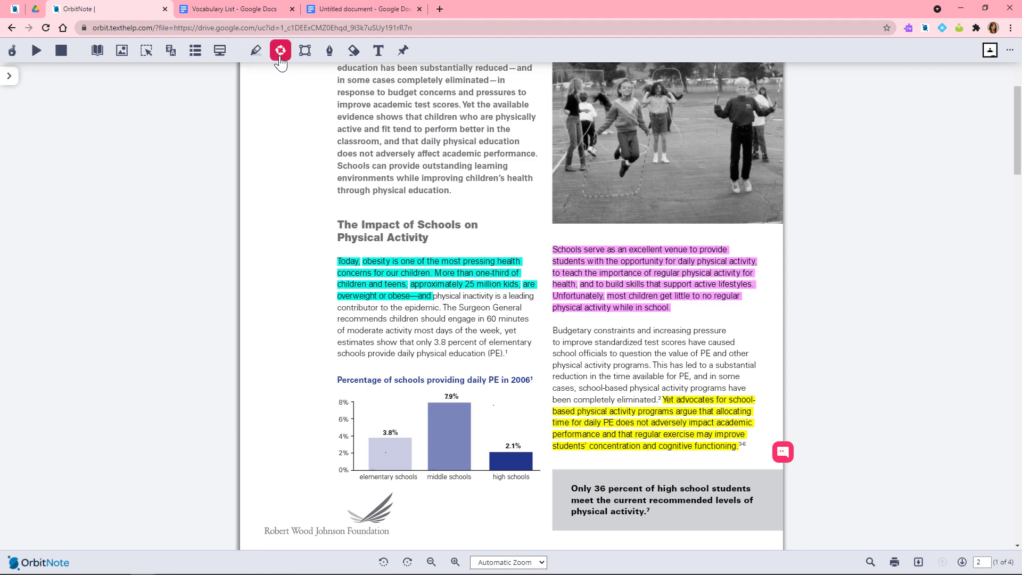
Step: Collect all highlights into a new Pdf Highlights document with a source link
left_click(280, 51)
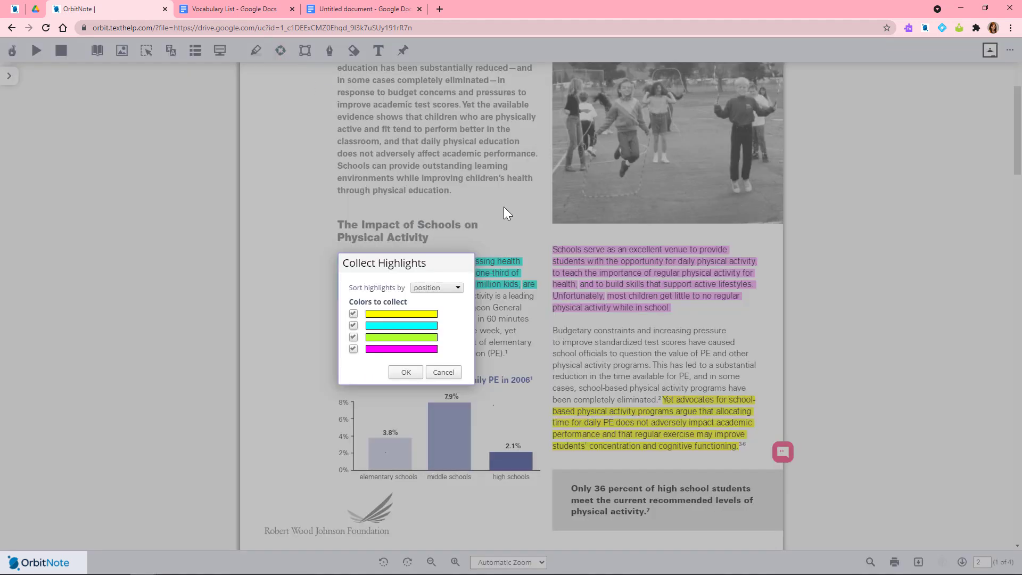
left_click(405, 372)
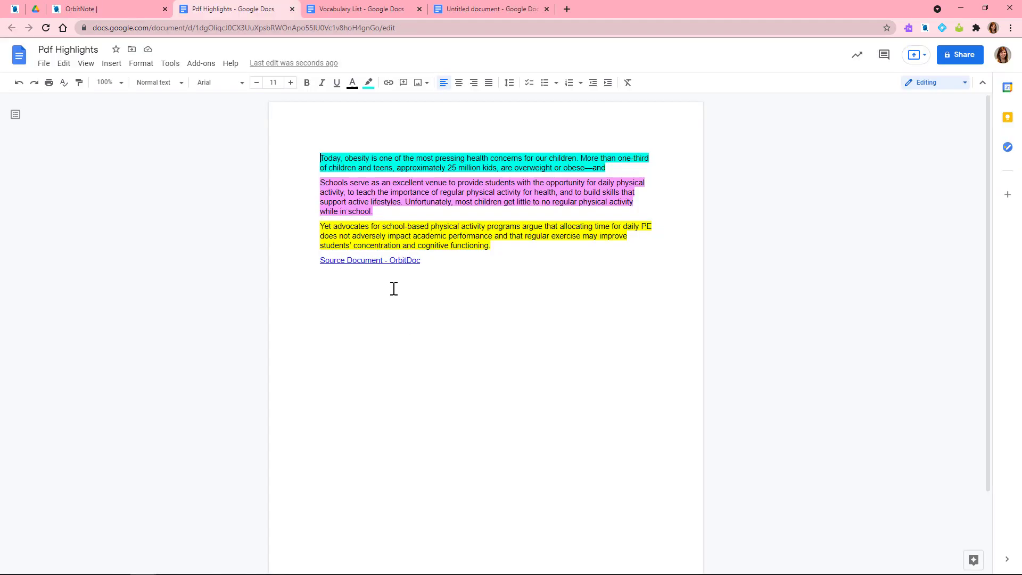
left_click(357, 263)
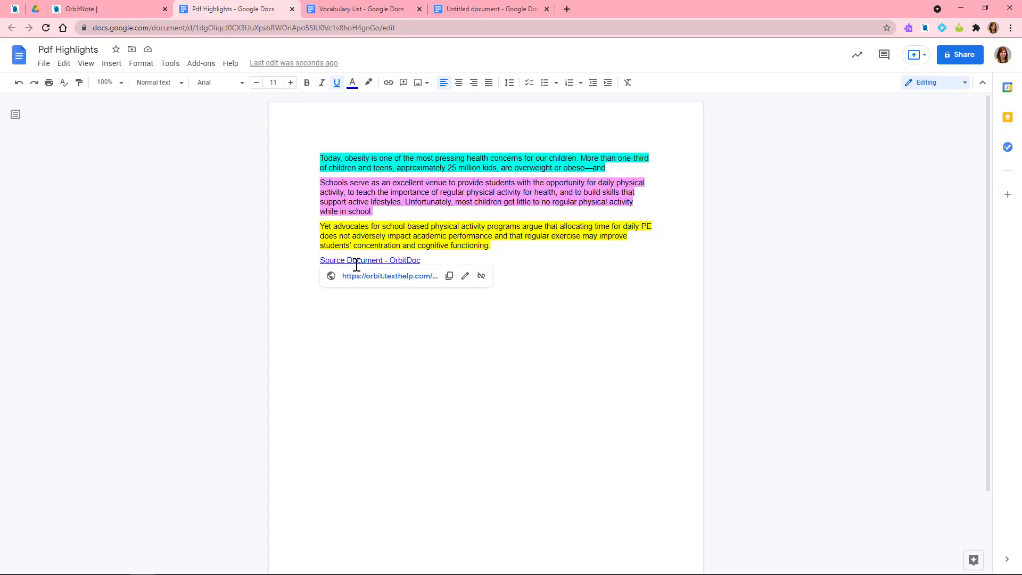
left_click(112, 9)
Step: Draw a red-outlined #004080-filled rectangle over the right-column paragraph
left_click(305, 52)
left_click(330, 75)
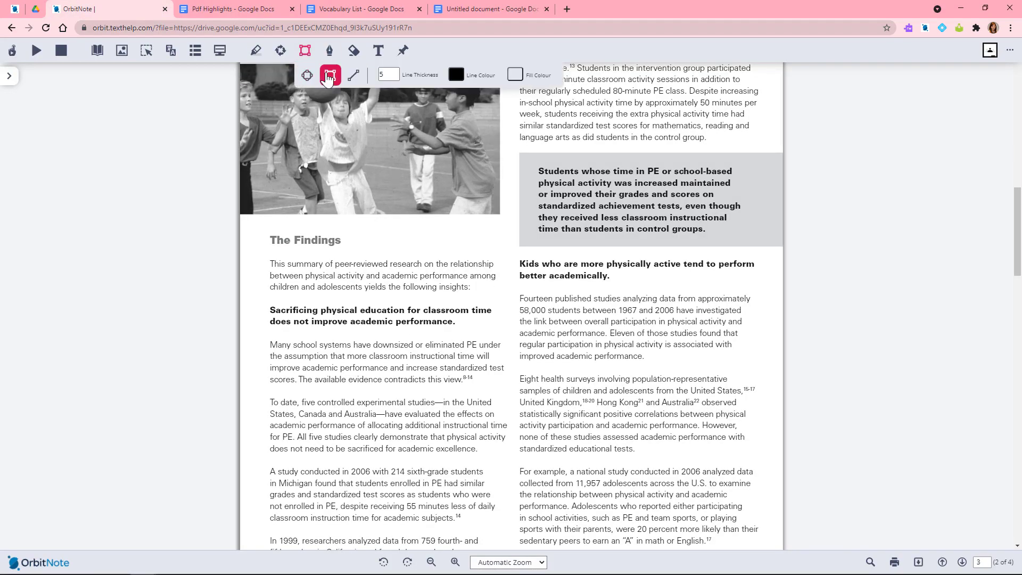
left_click(456, 75)
left_click(452, 94)
left_click(516, 74)
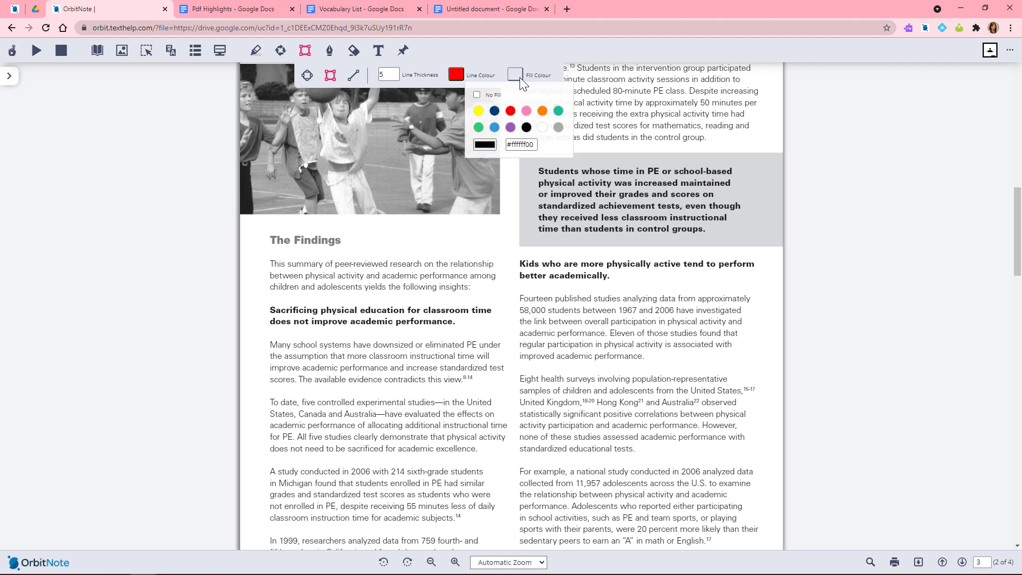
left_click(495, 111)
left_click_drag(521, 368, 772, 455)
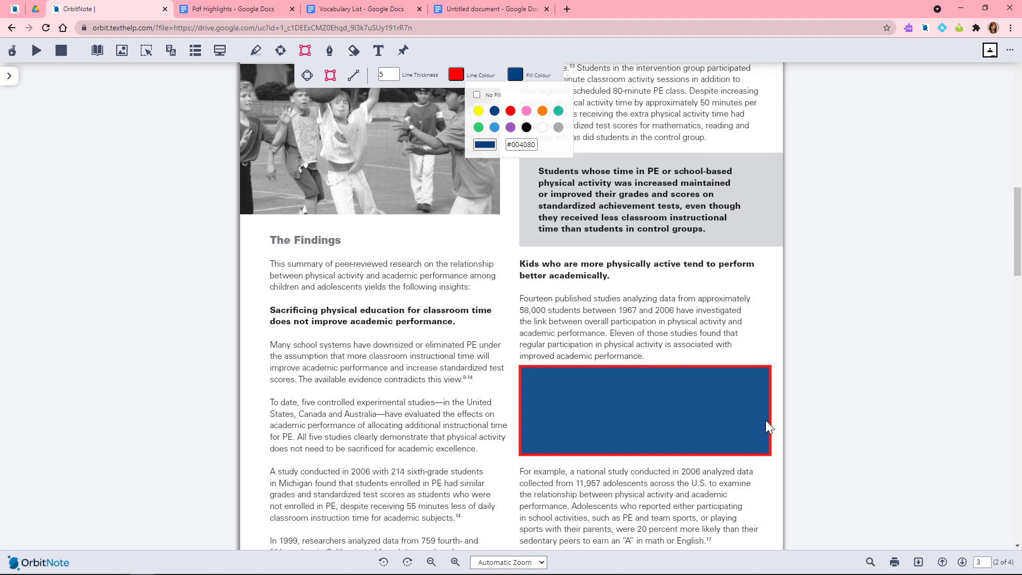
Step: Draw two unfilled black circles over the left-column and The Findings text
left_click(307, 75)
left_click(457, 77)
left_click(526, 127)
left_click(515, 74)
left_click(478, 94)
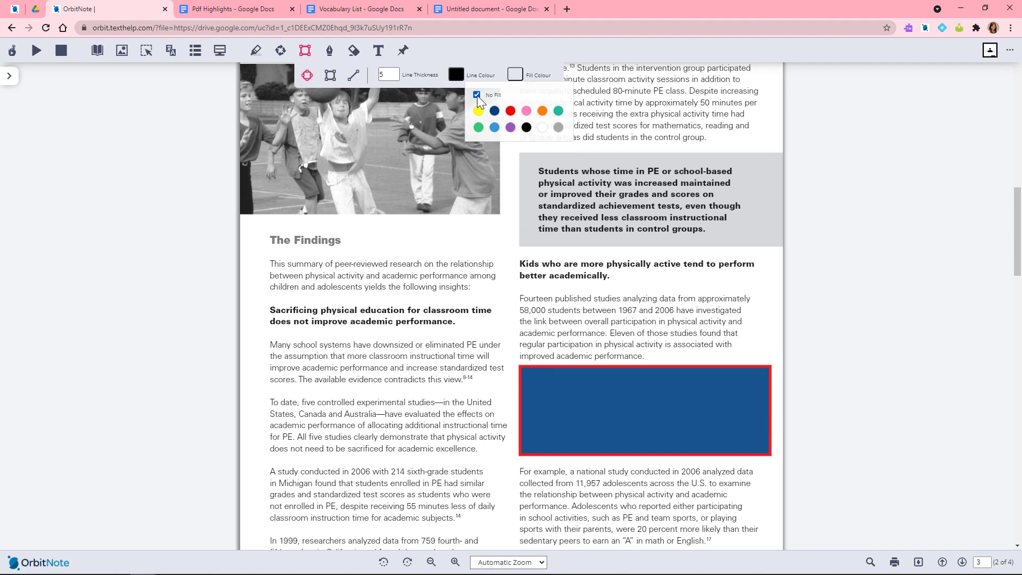
left_click_drag(277, 391, 315, 358)
left_click_drag(397, 301, 467, 339)
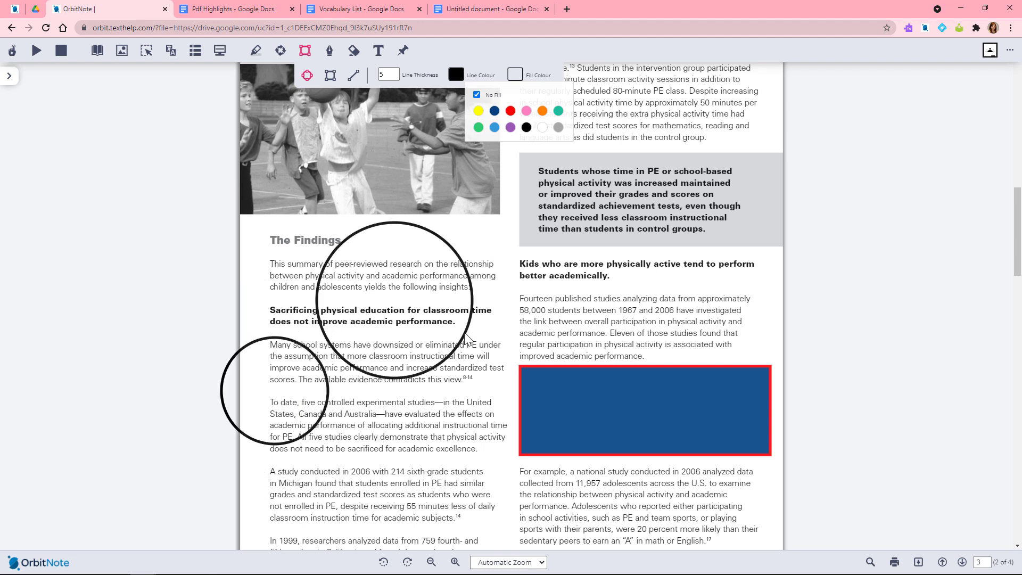
Step: Draw a freehand curly brace beside the callout and a star above it, testing undo and redo
left_click(329, 51)
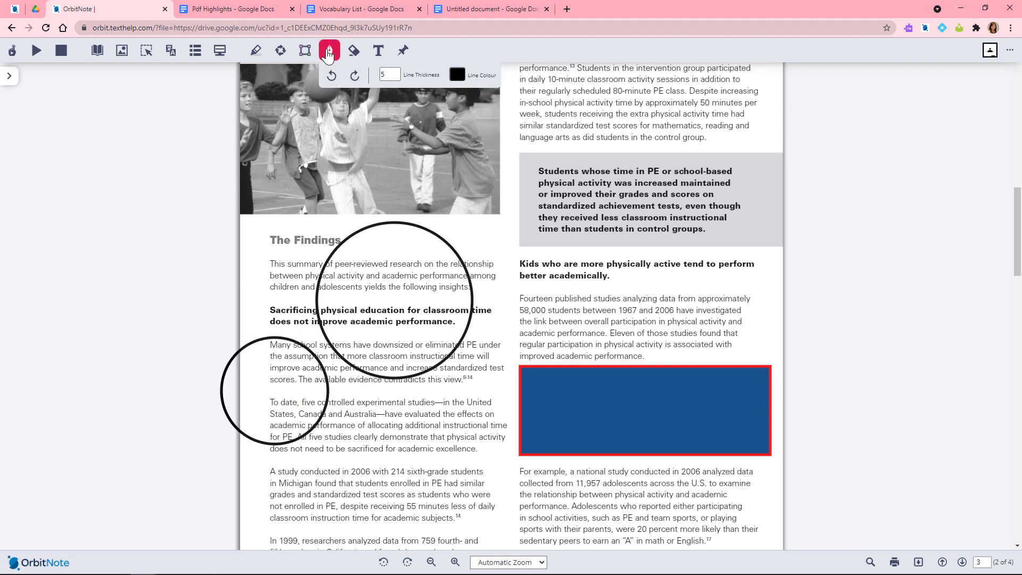
mouse_move(548, 144)
left_mouse_down()
mouse_move(529, 188)
mouse_move(539, 254)
mouse_move(548, 252)
left_mouse_up()
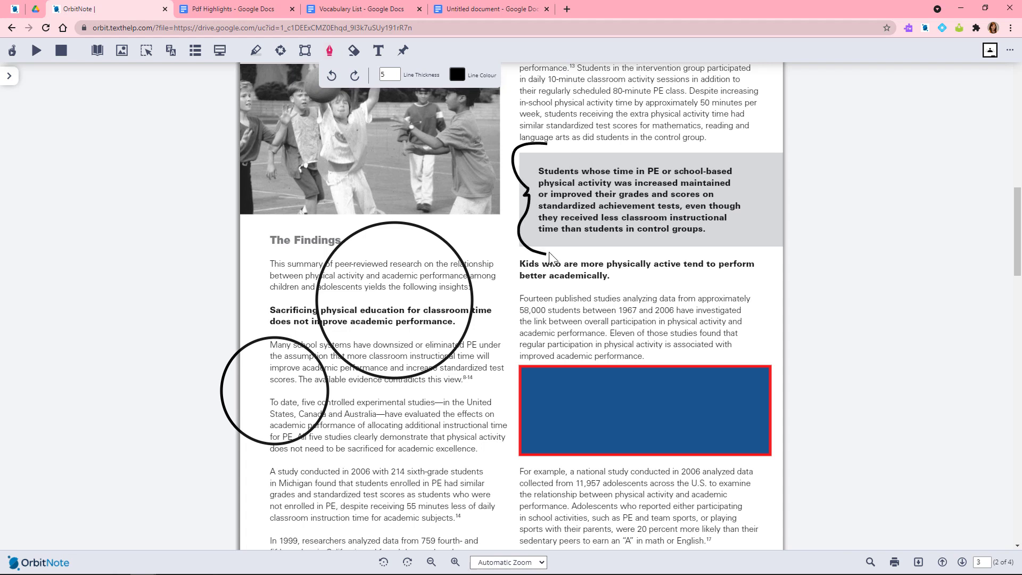
mouse_move(736, 158)
left_mouse_down()
mouse_move(732, 87)
mouse_move(695, 125)
mouse_move(737, 159)
left_mouse_up()
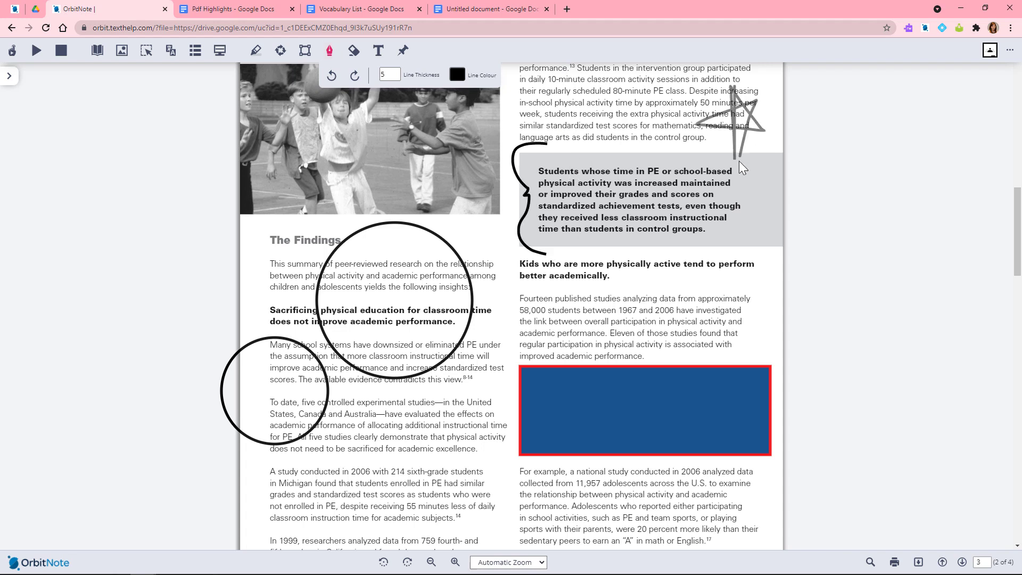
left_click(331, 77)
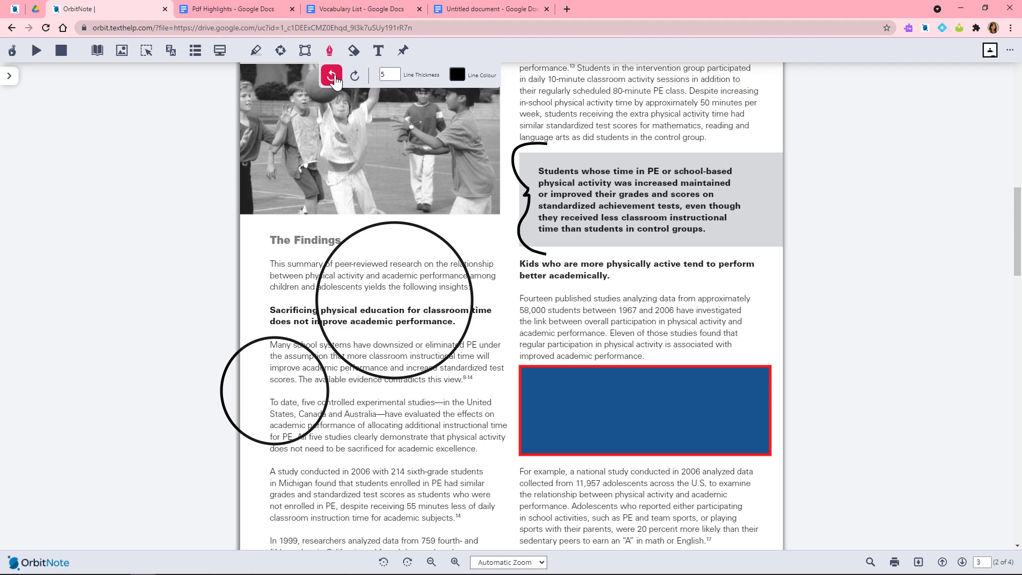
left_click(354, 75)
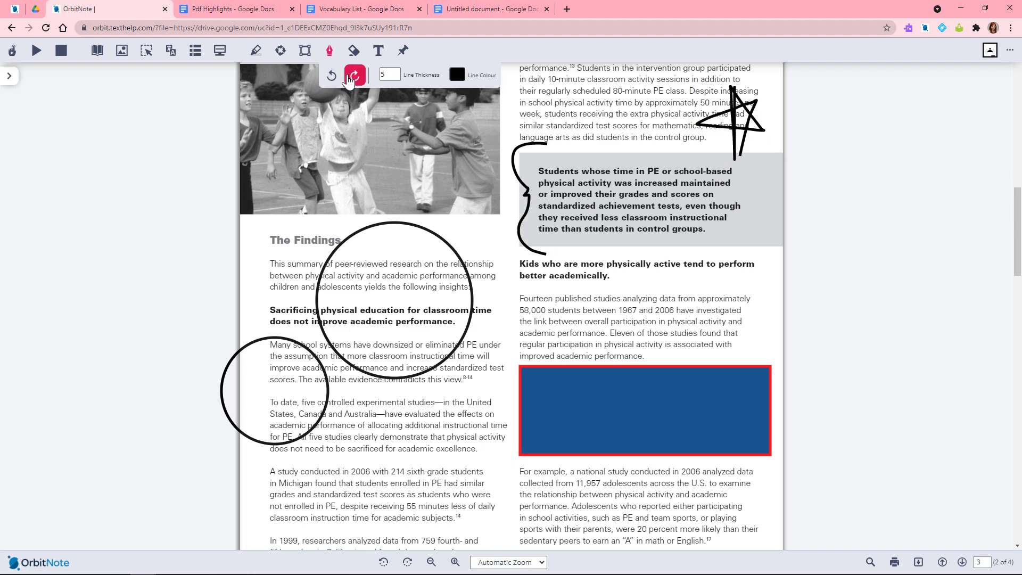
left_click(329, 55)
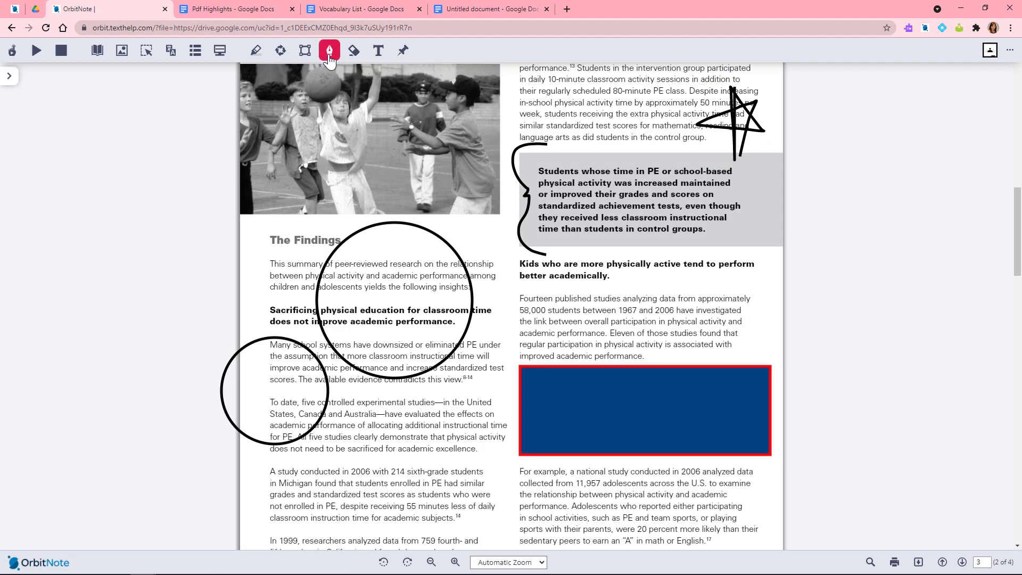
Step: Erase both black circles with the eraser
left_click(308, 430)
left_click(370, 379)
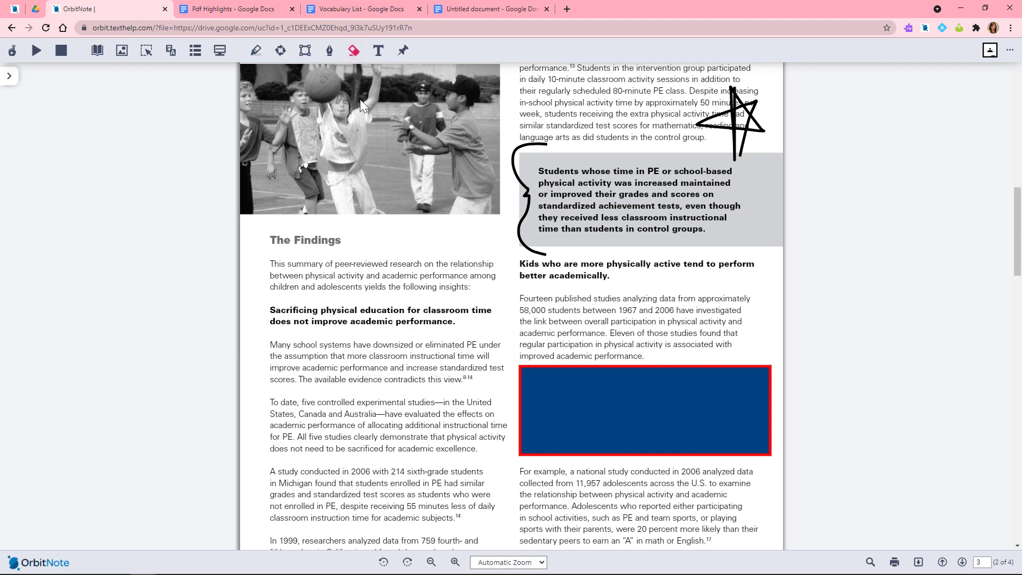
scroll(357, 255, "down", 5)
scroll(356, 255, "down", 3)
scroll(357, 254, "down", 2)
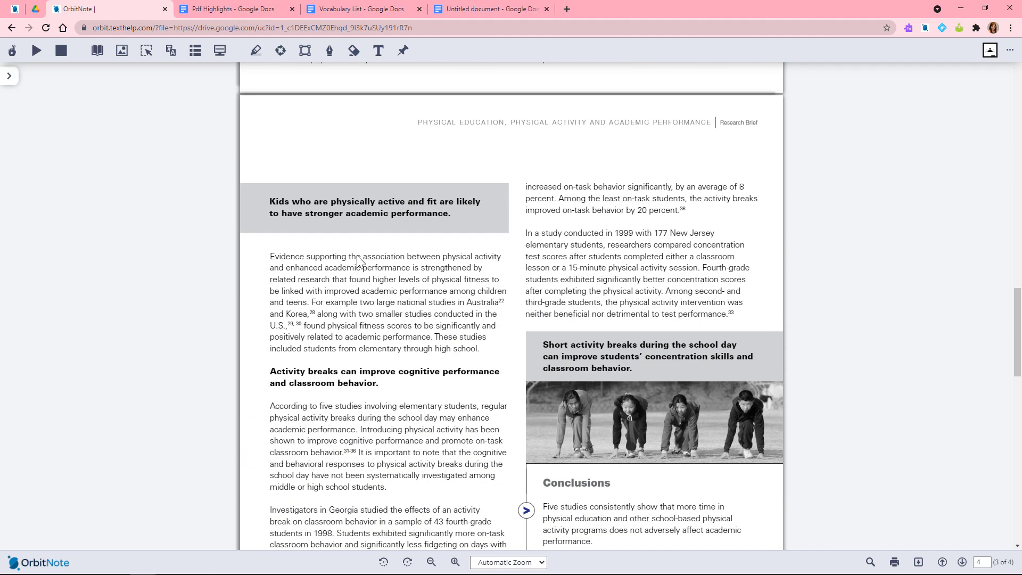
Step: Place a text box above the heading and write the research-paper note using word prediction
left_click(379, 51)
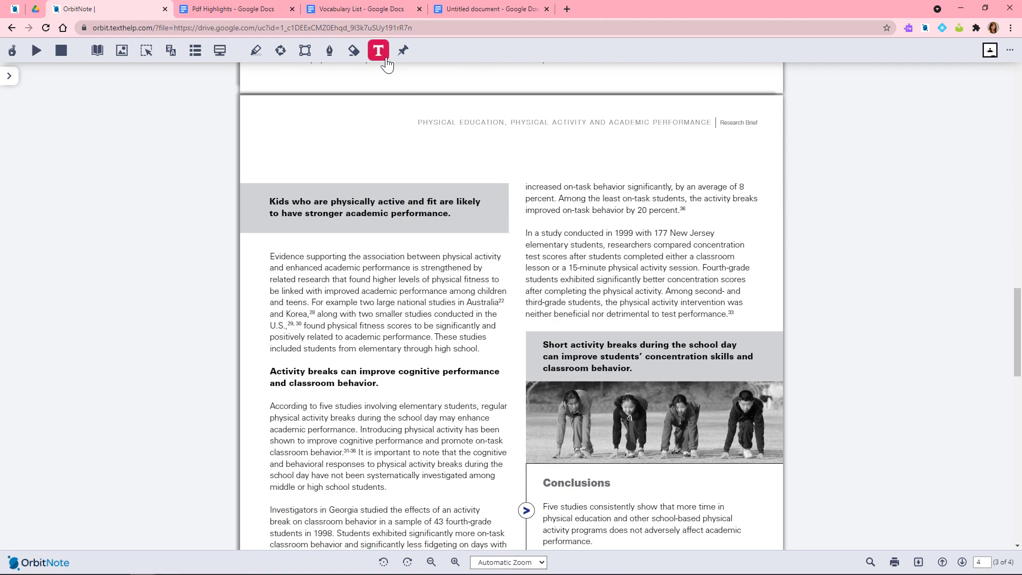
left_click(290, 147)
type("Use")
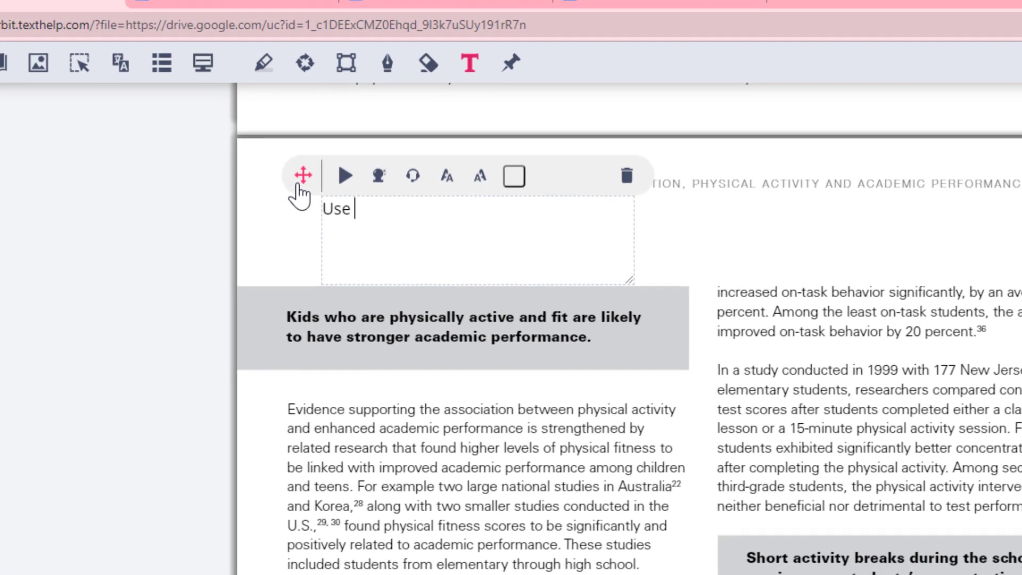
type(" this section for research paper.")
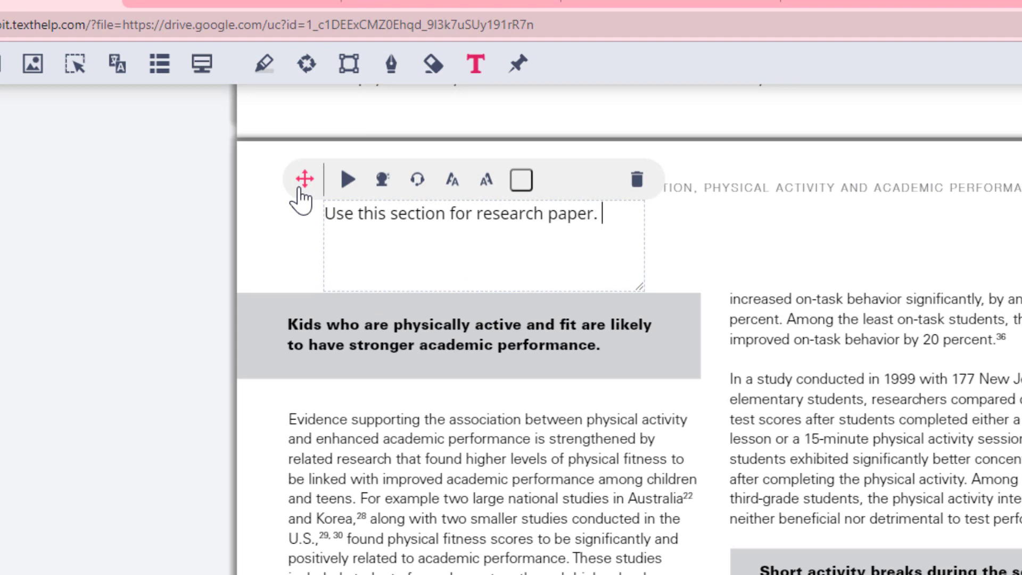
left_click(380, 183)
type("M")
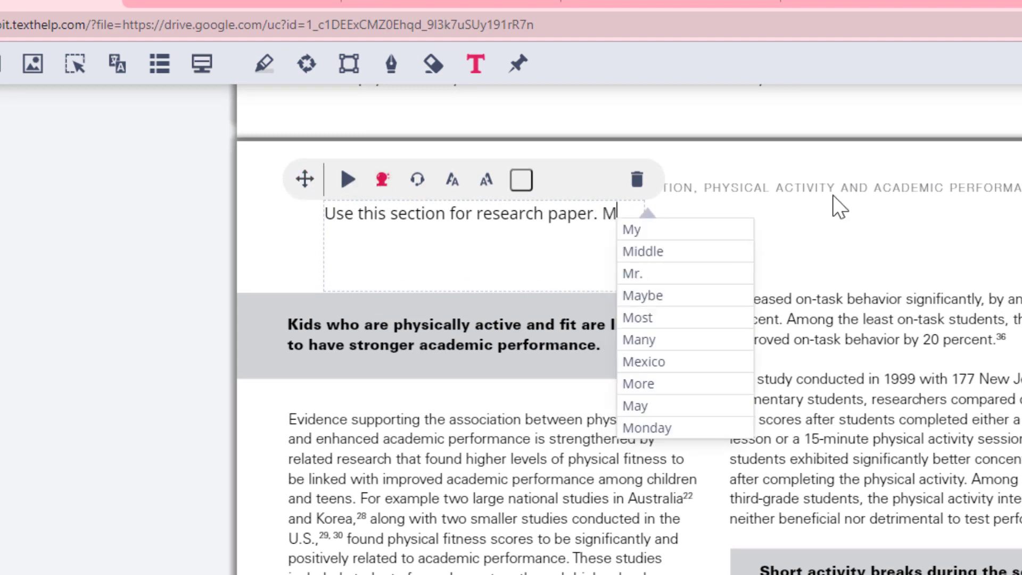
type("ak")
left_click(749, 232)
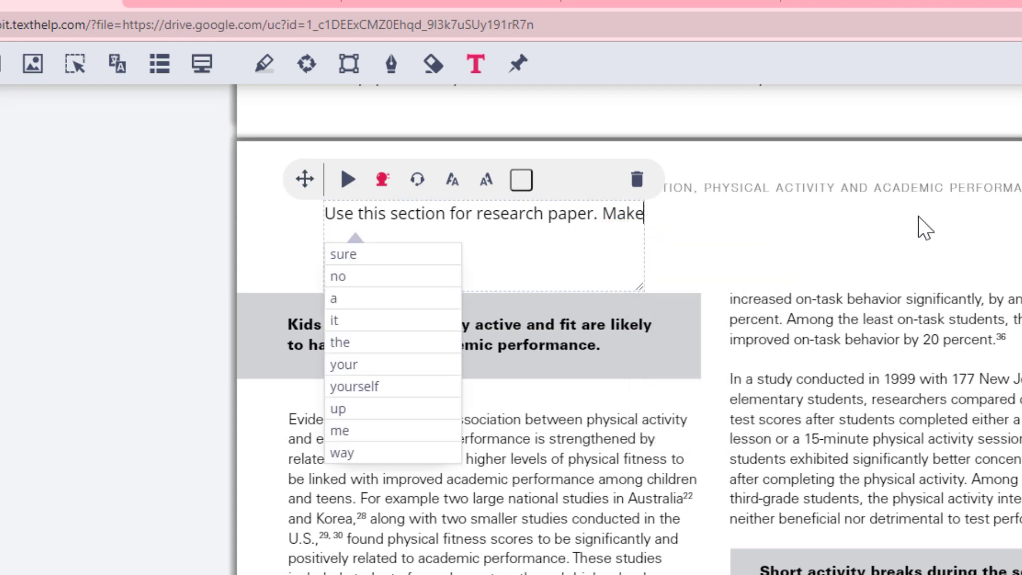
left_click(354, 298)
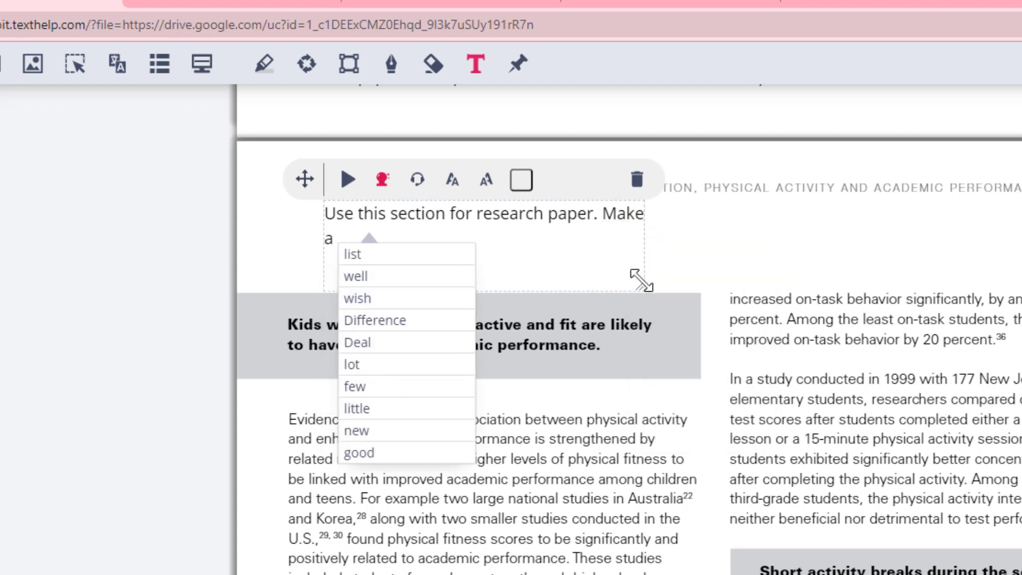
type("nte")
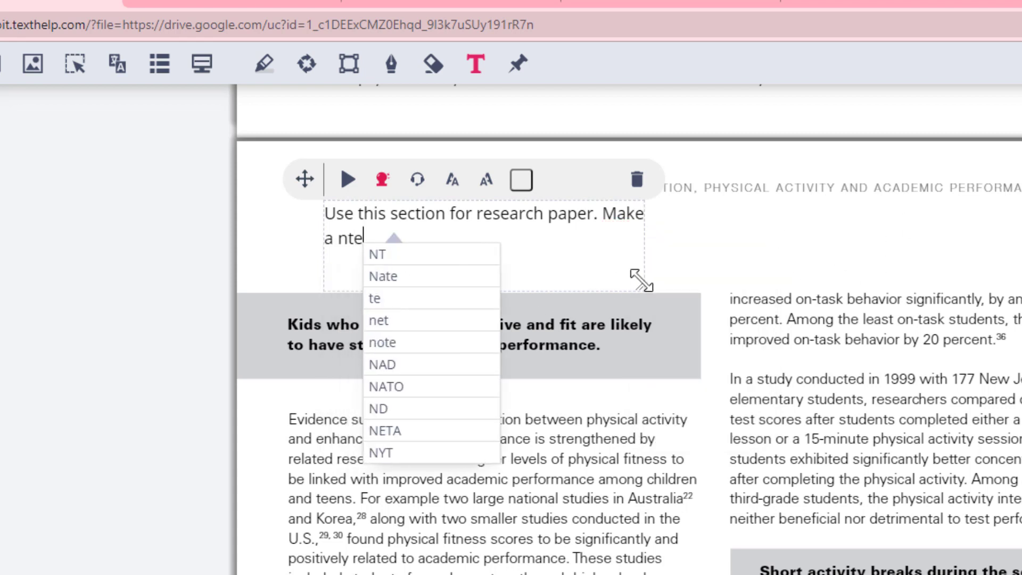
left_click(450, 343)
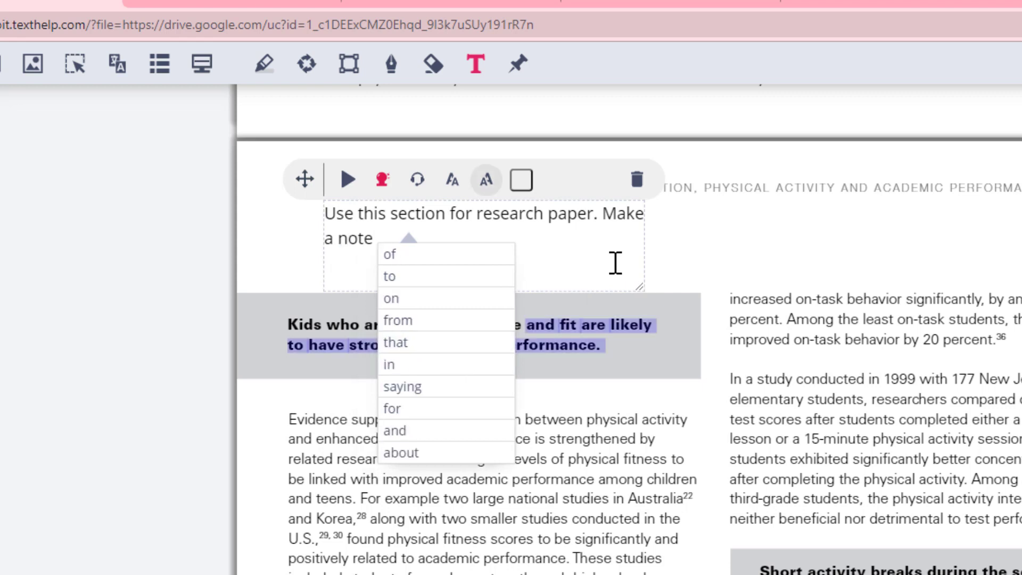
left_click(385, 184)
Step: Try speech input briefly, then colour the note text red and finish editing
left_click(418, 181)
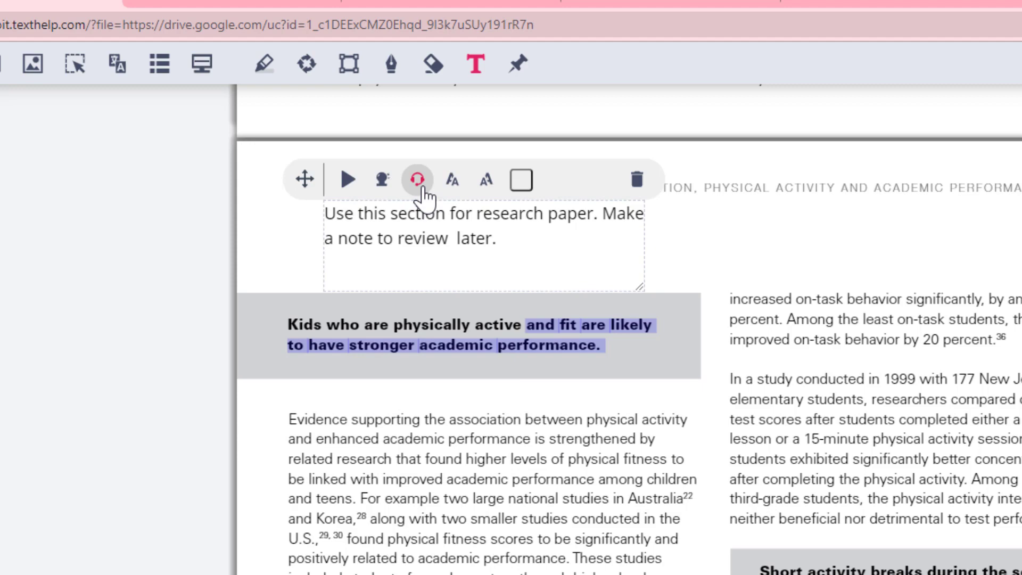
left_click(423, 189)
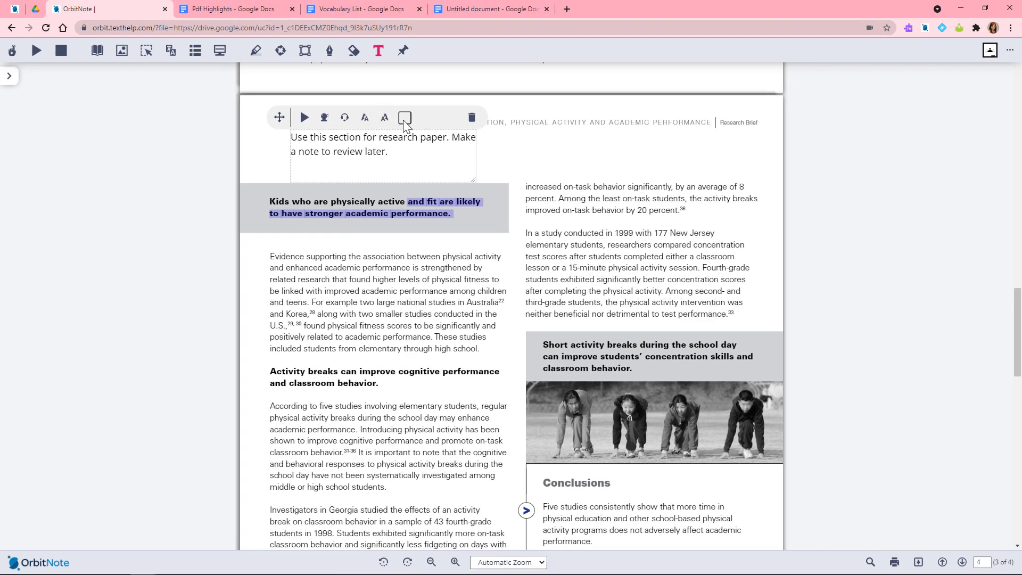
left_click(405, 120)
left_click(465, 136)
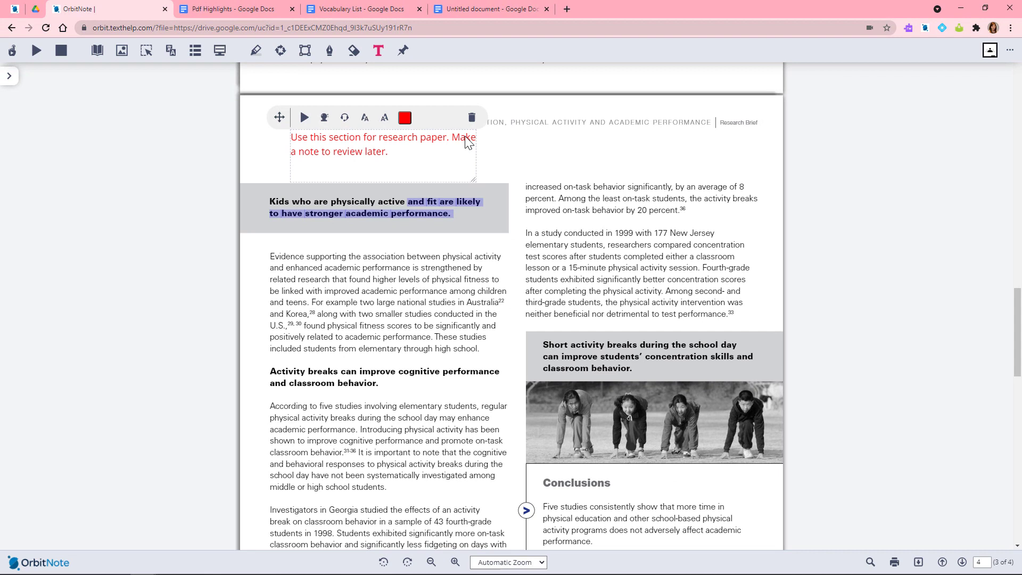
left_click(252, 169)
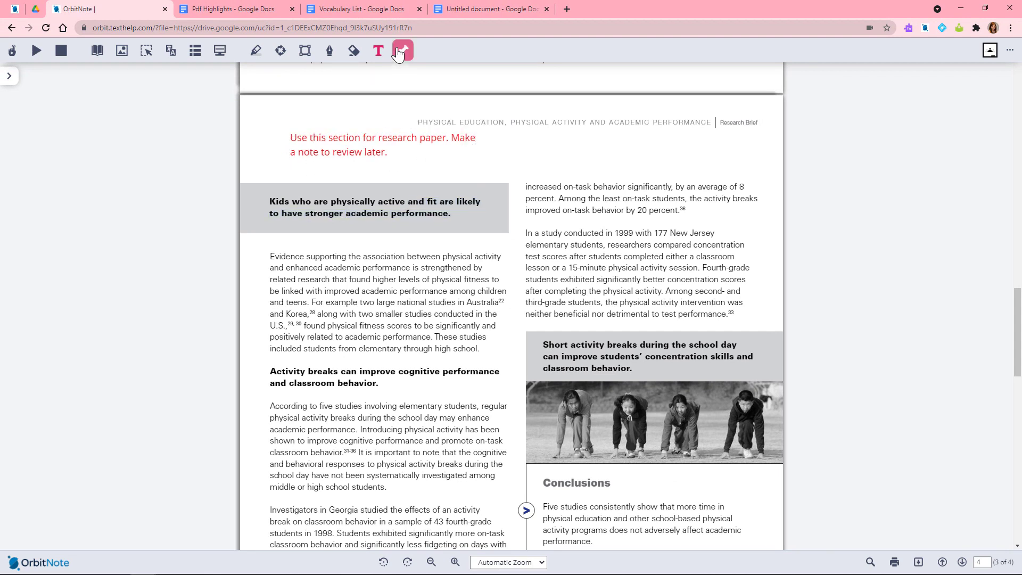
Step: Pin a 'review this paragraph' pushpin note at the end of the New Jersey study paragraph
left_click(403, 51)
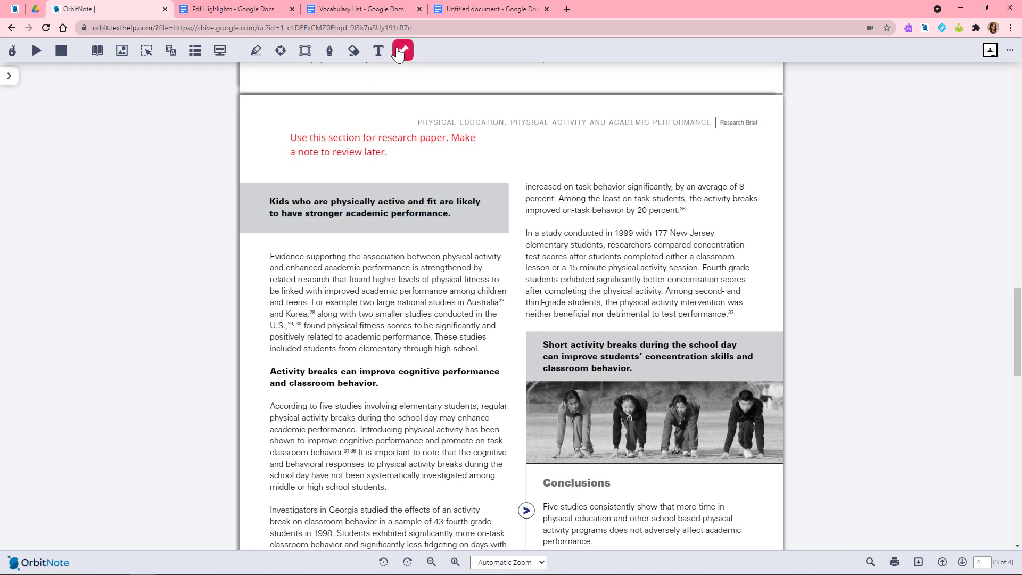
left_click(735, 315)
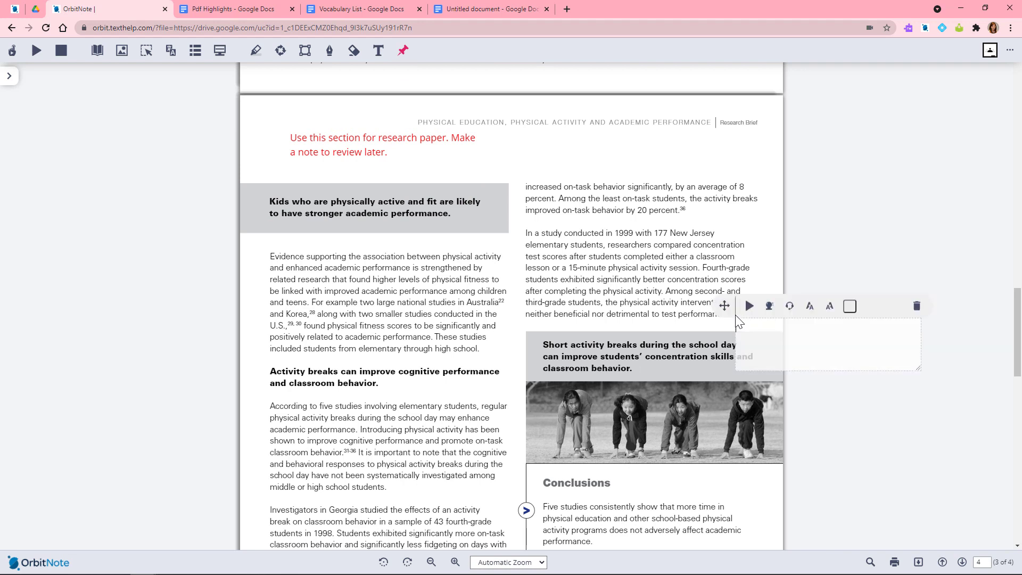
type("review this paragraph")
left_click(751, 261)
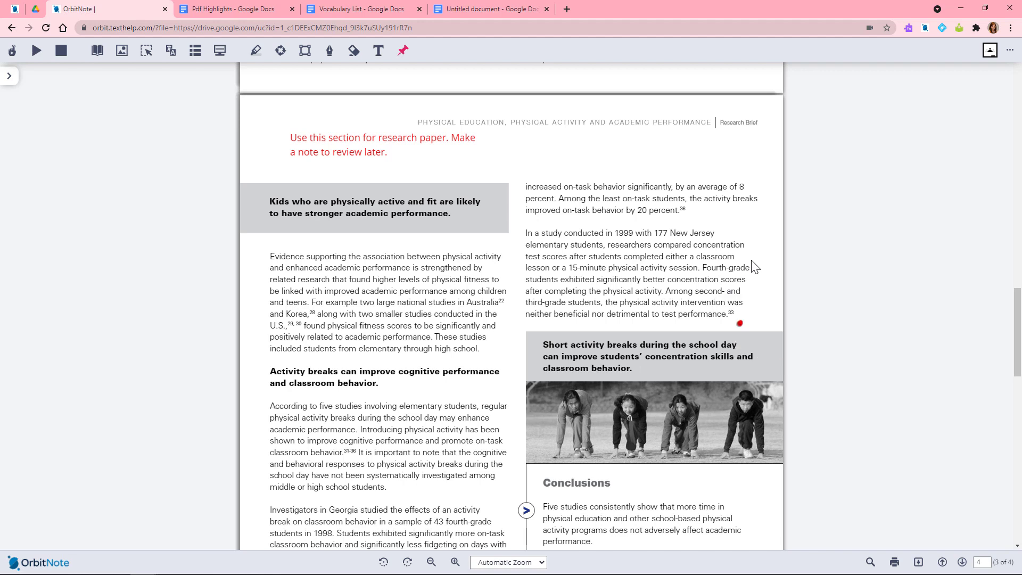
Step: Comment 'What do you think of this stat?' on the word 'percent.' and post it
double_click(662, 210)
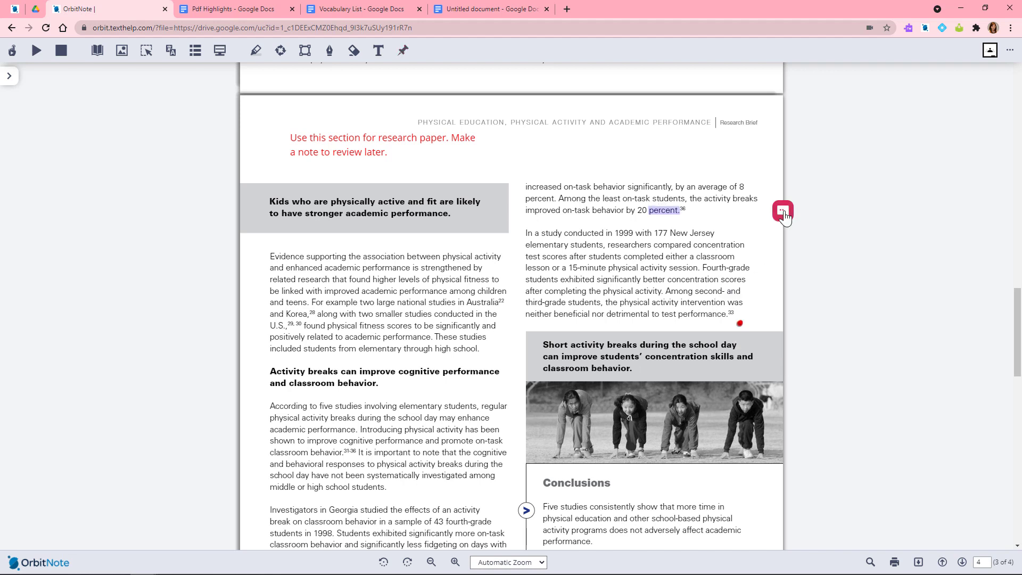
left_click(784, 214)
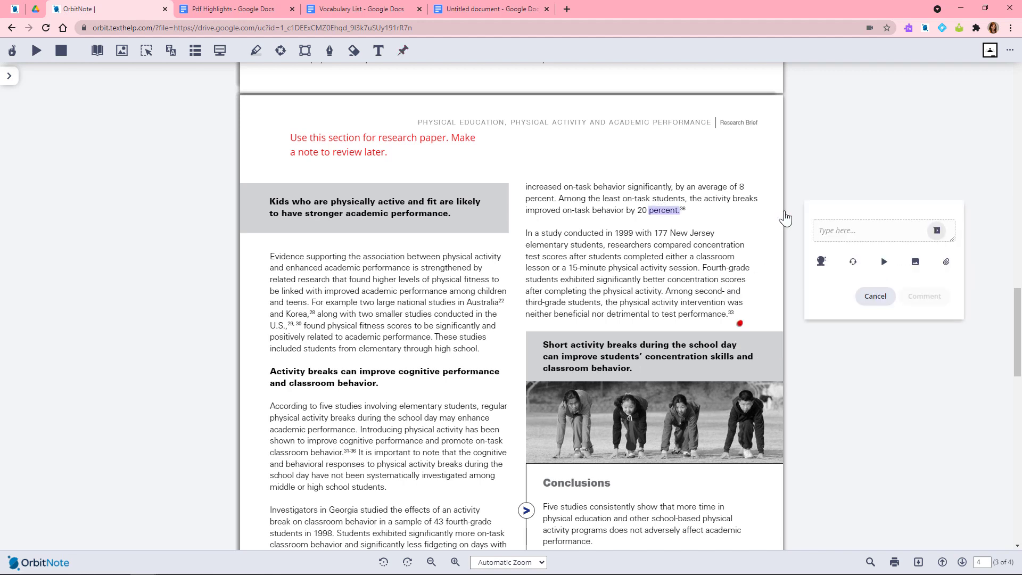
type("What do you think of this stat")
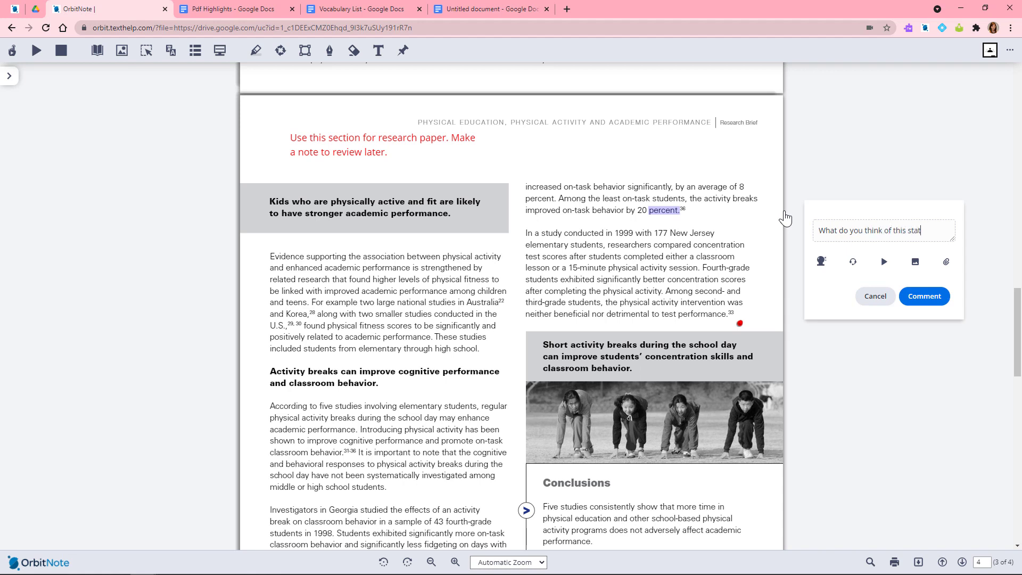
type("?")
left_click(927, 298)
left_click(1009, 51)
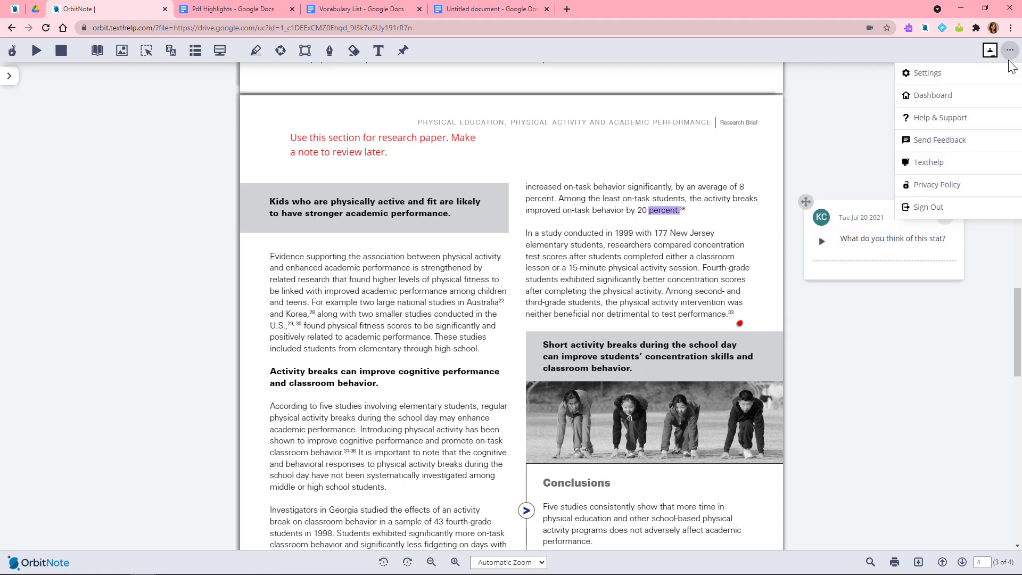
left_click(928, 73)
left_click(471, 289)
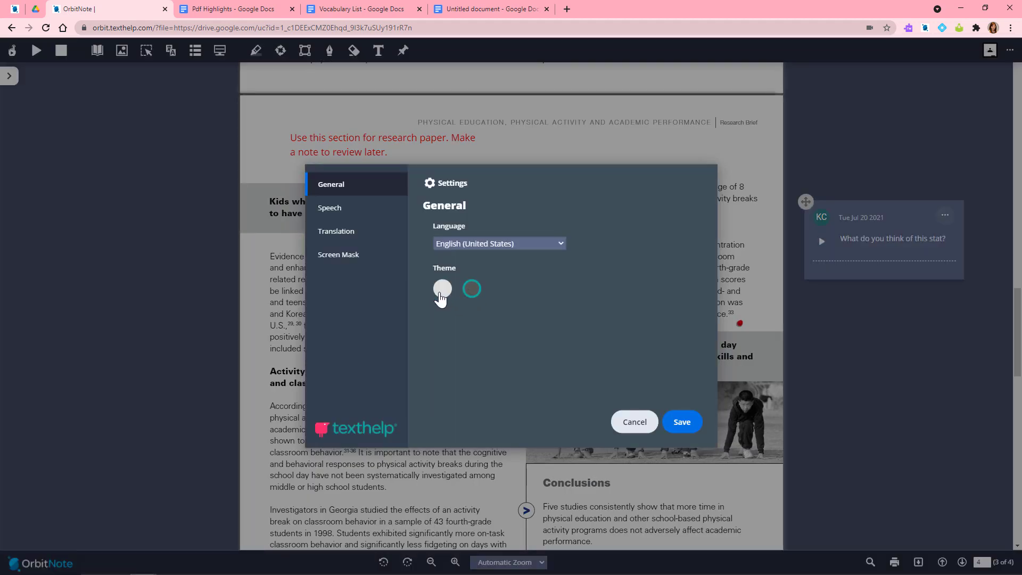
left_click(441, 292)
left_click(360, 215)
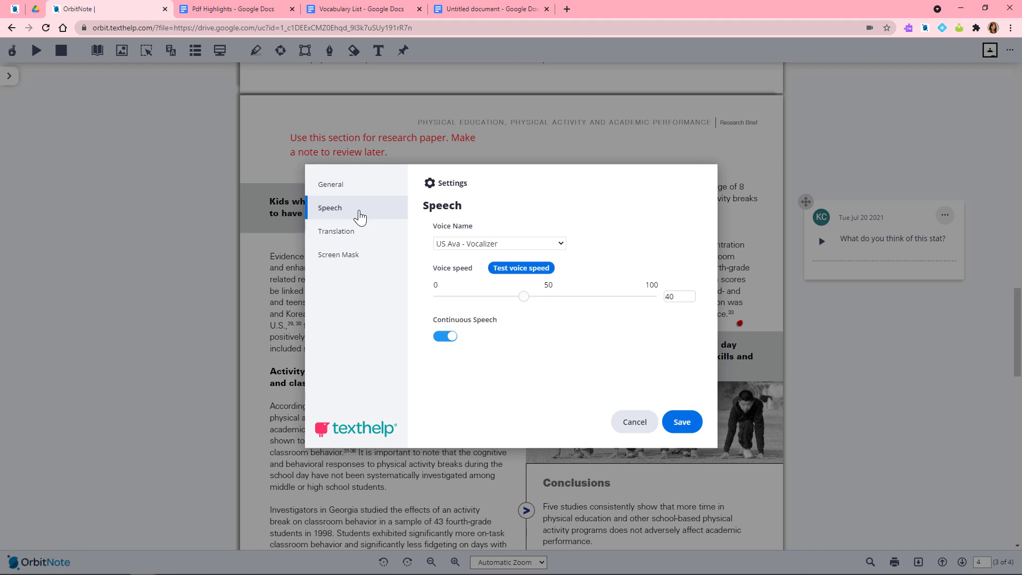
left_click(372, 239)
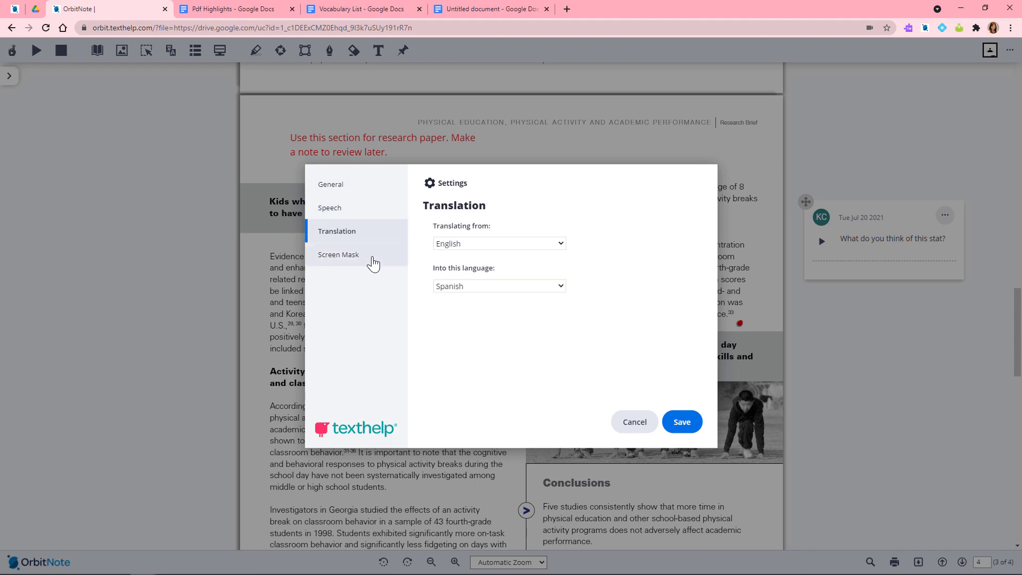
left_click(373, 262)
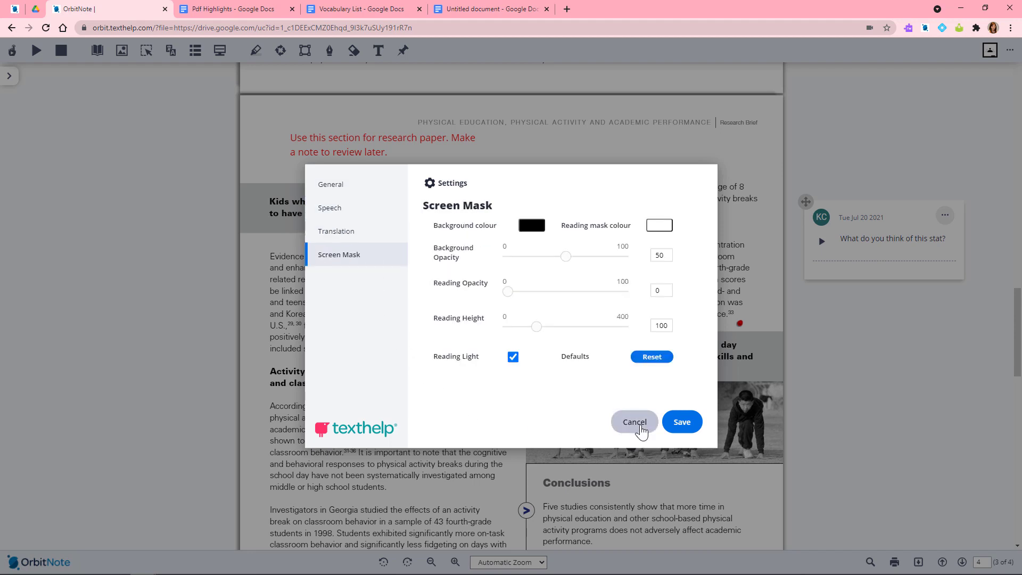
left_click(642, 429)
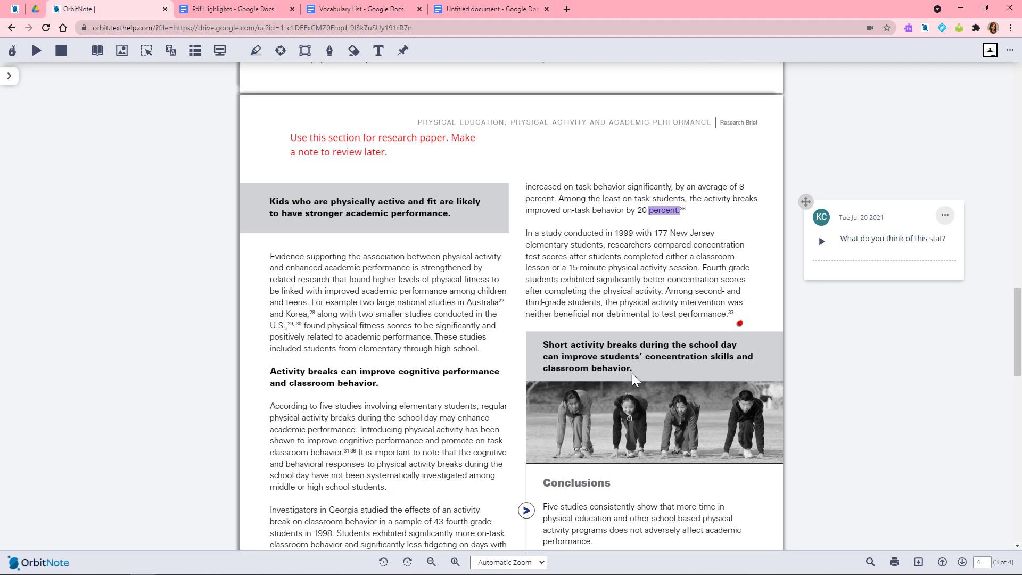
Step: Open the OrbitNote Dashboard in a new tab from the ... menu
left_click(1010, 52)
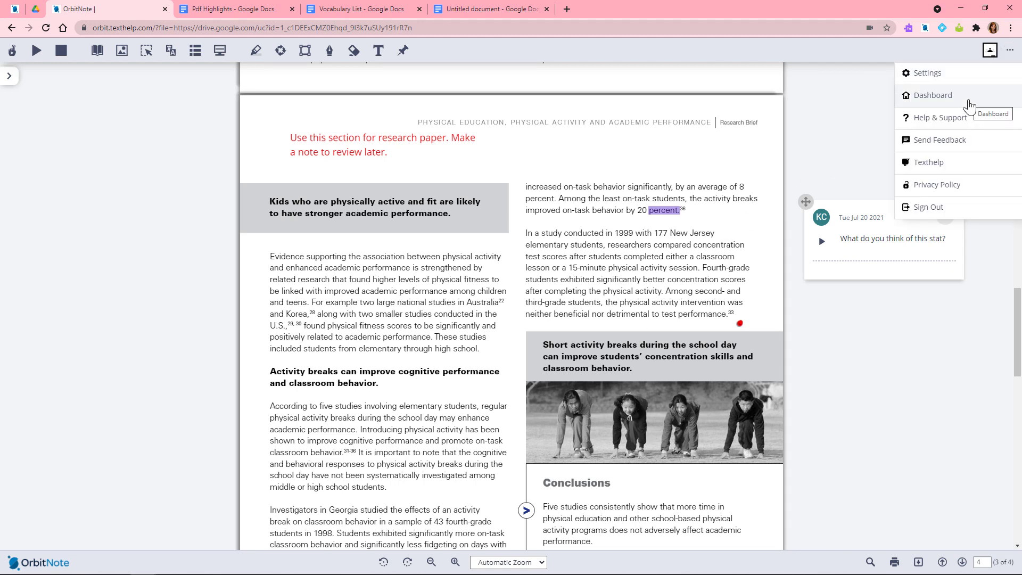
left_click(932, 95)
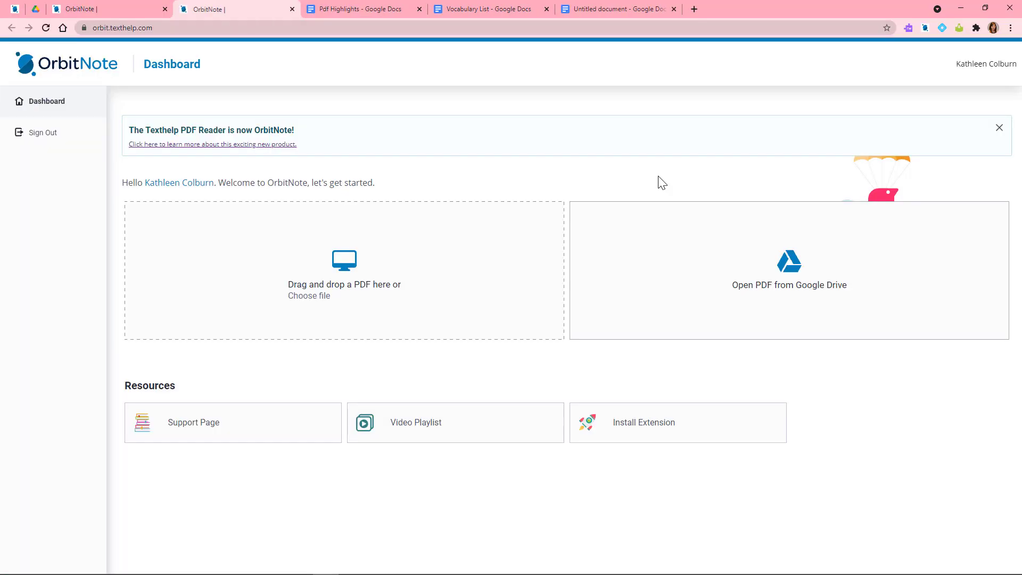